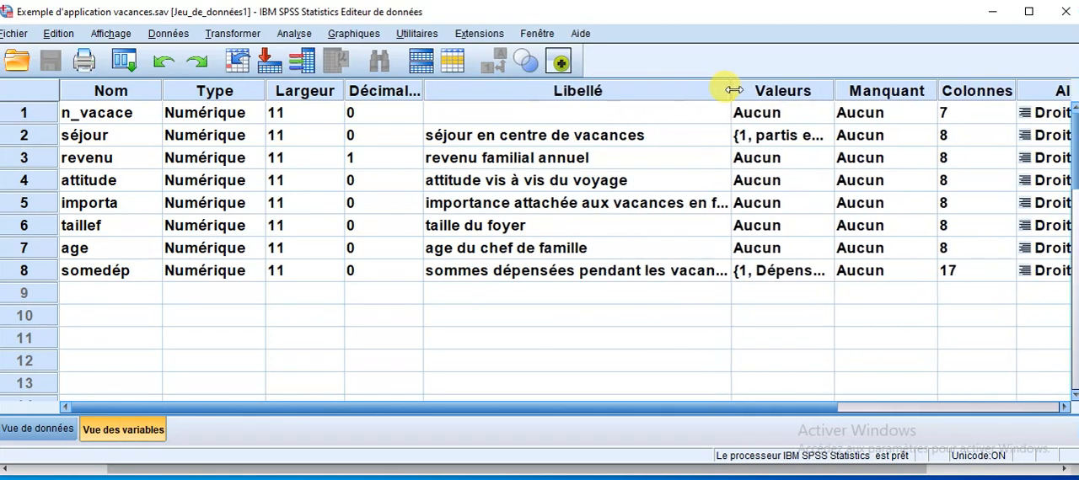
# Narrow the Largeur and Décimales columns and review the value labels defined for the séjour variable.
pyautogui.moveTo(423, 90); pyautogui.dragTo(317, 90)
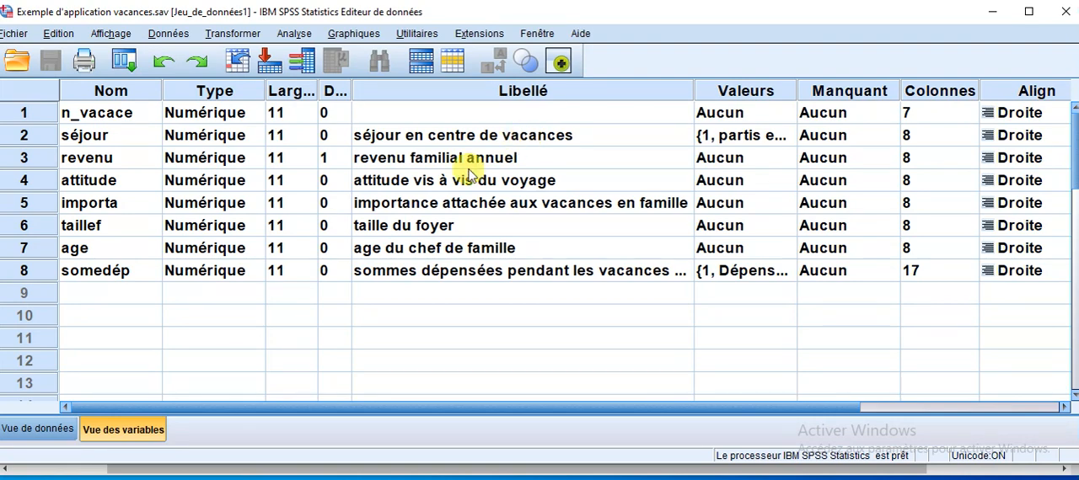
pyautogui.click(777, 144)
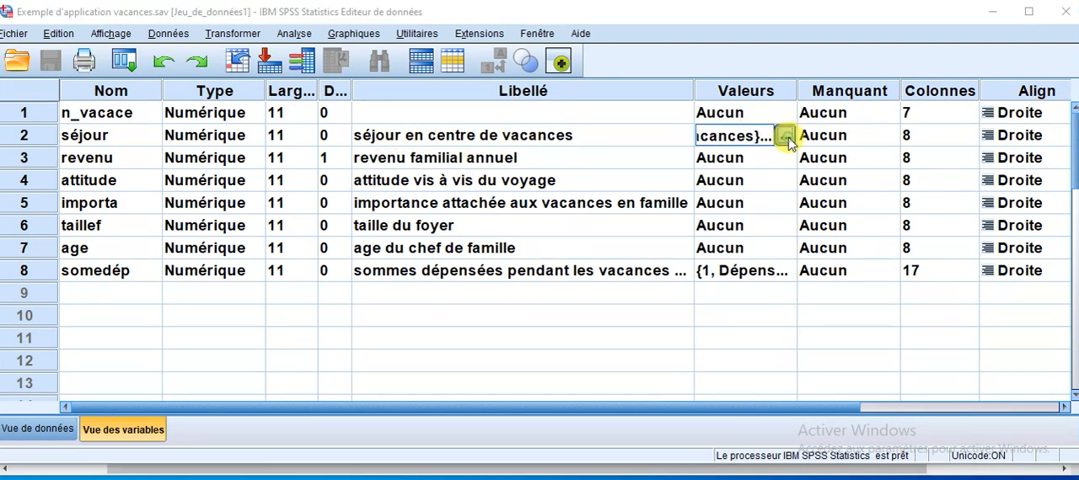
pyautogui.click(782, 137)
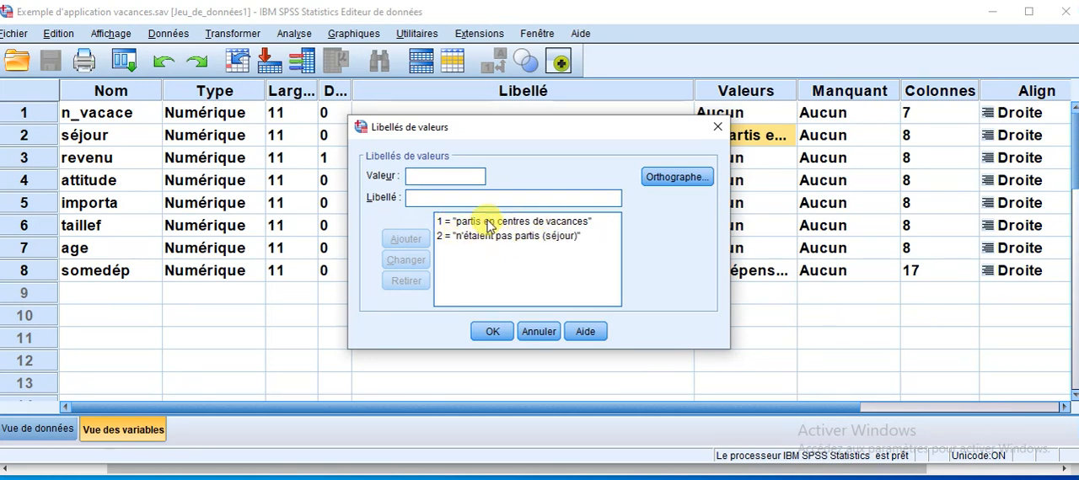
pyautogui.click(494, 332)
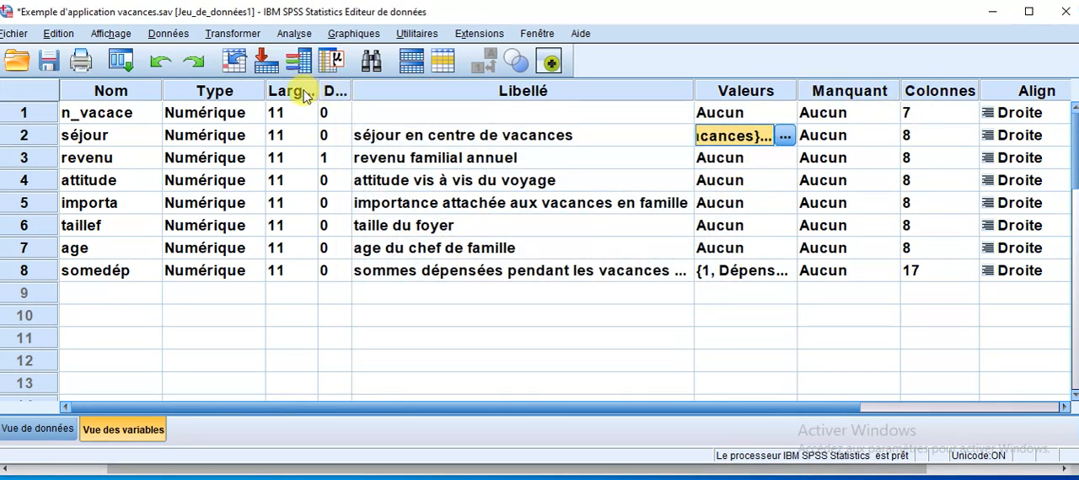
# Narrow the Type, Nom, Colonnes and Align columns of the variable list to make room for the Mesure column.
pyautogui.click(263, 93)
pyautogui.moveTo(263, 92); pyautogui.dragTo(254, 93)
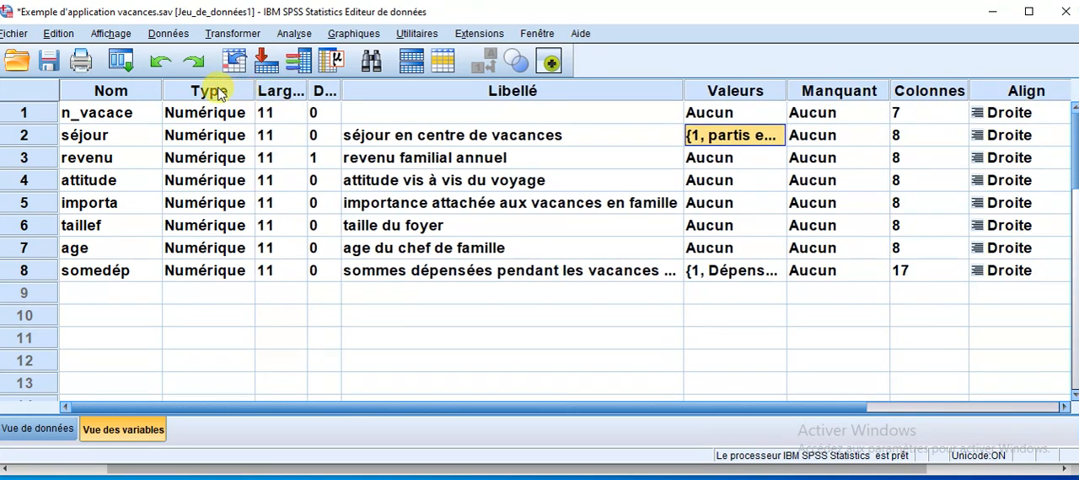
pyautogui.moveTo(160, 88); pyautogui.dragTo(137, 88)
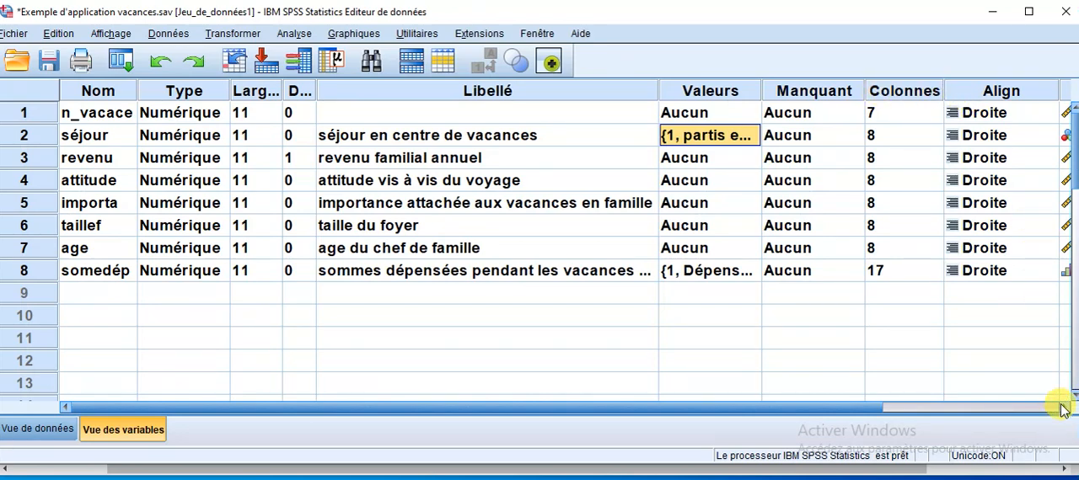
pyautogui.moveTo(942, 90); pyautogui.dragTo(908, 90)
pyautogui.moveTo(1024, 90); pyautogui.dragTo(988, 90)
# Check the measurement level options of séjour and go through the labels of the explanatory variables from revenu to age.
pyautogui.click(1040, 137)
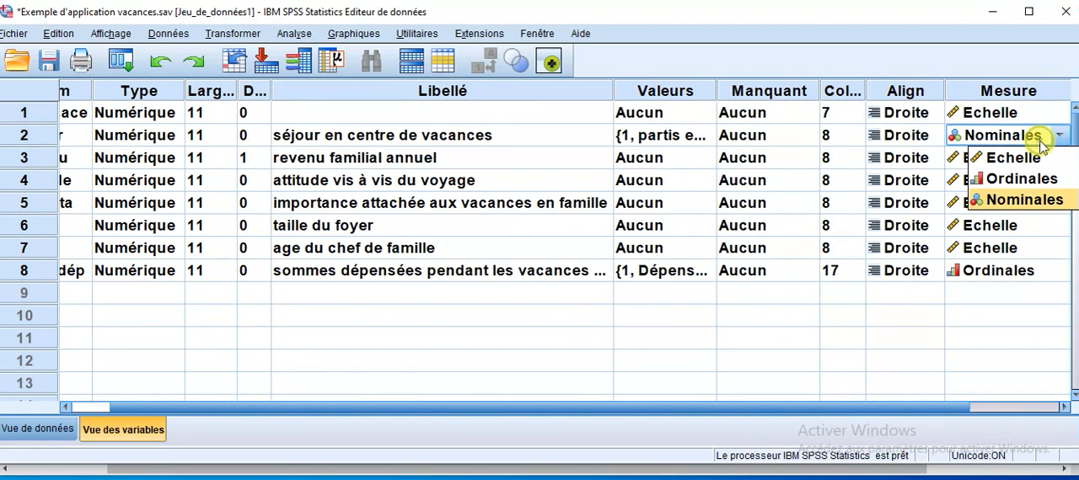
pyautogui.click(376, 165)
pyautogui.click(377, 180)
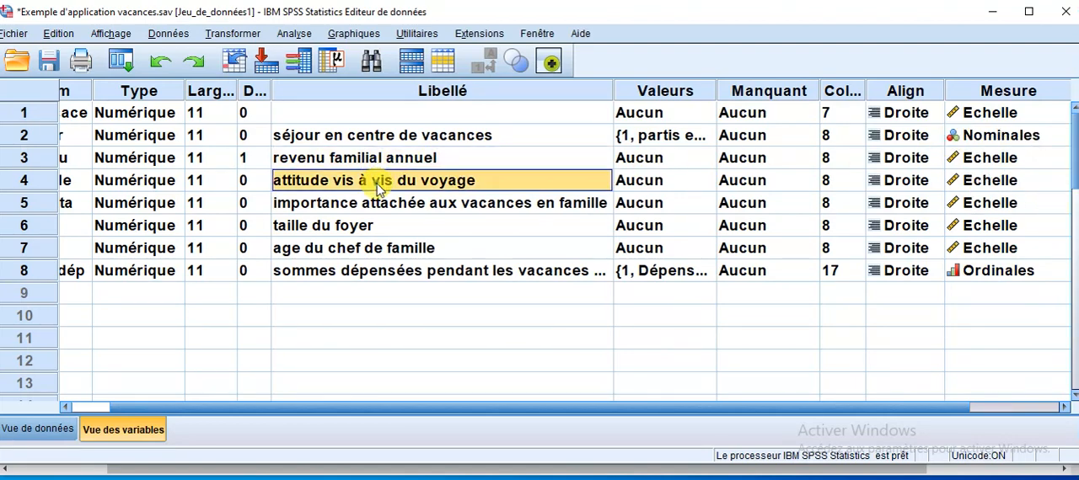
pyautogui.click(377, 203)
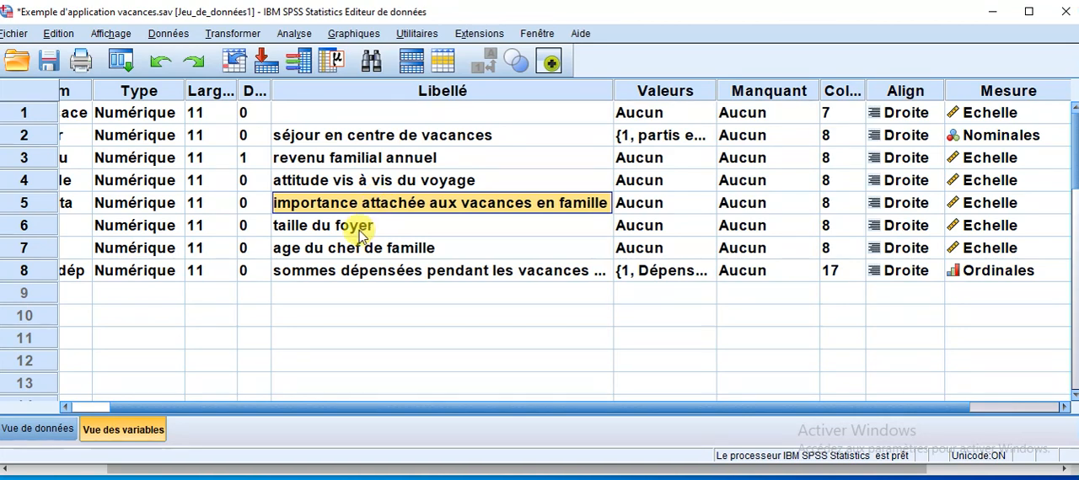
pyautogui.click(360, 226)
pyautogui.click(358, 249)
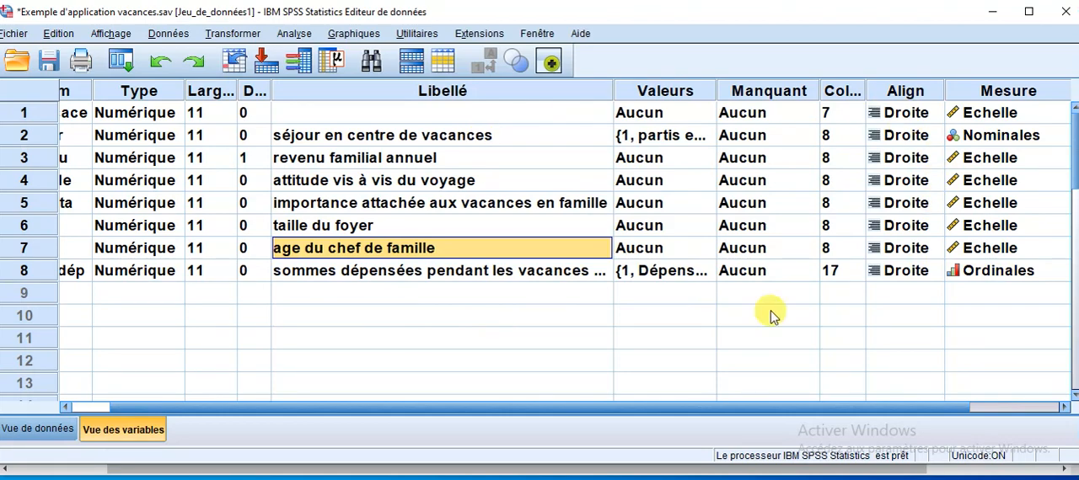
# Start a discriminant analysis from the data view with séjour as the grouping variable.
pyautogui.click(43, 431)
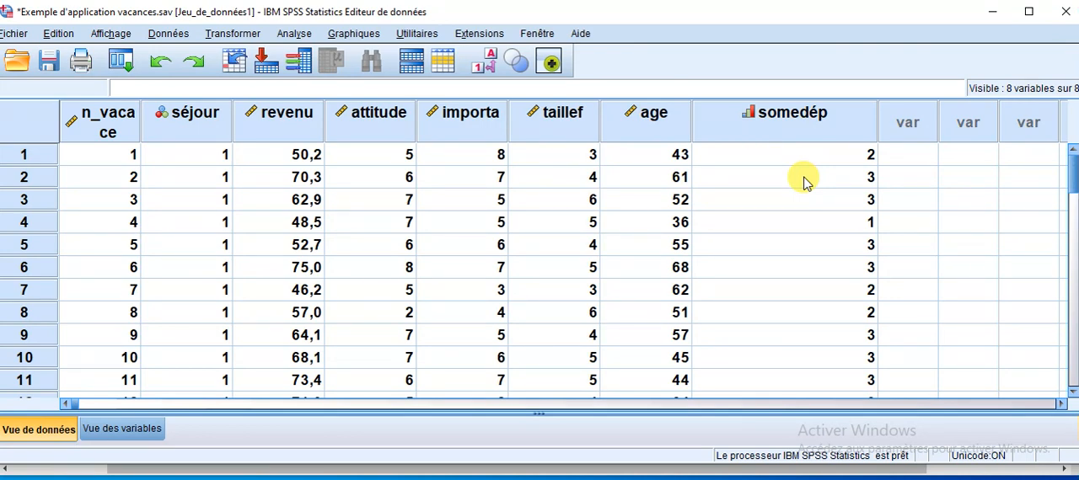
pyautogui.click(291, 38)
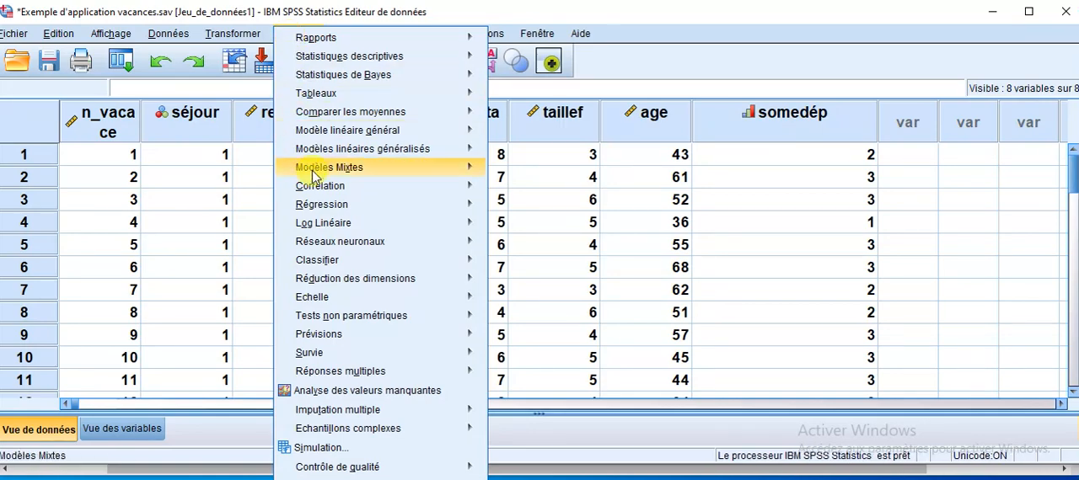
pyautogui.moveTo(321, 264)
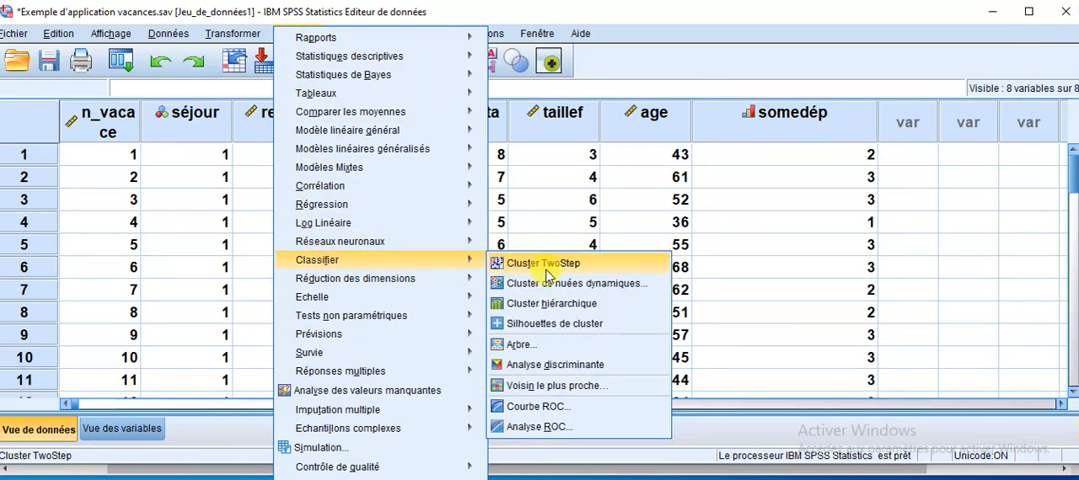
pyautogui.click(563, 367)
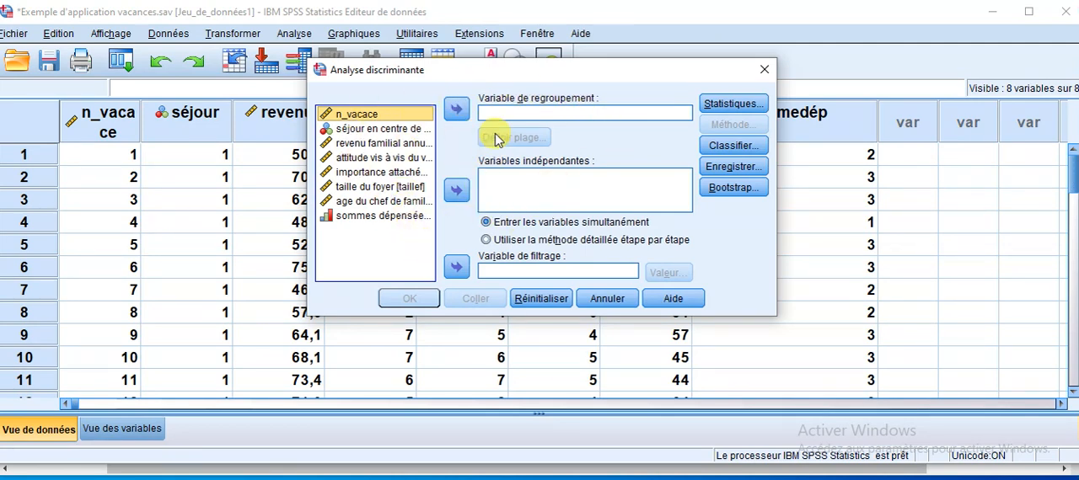
pyautogui.click(358, 130)
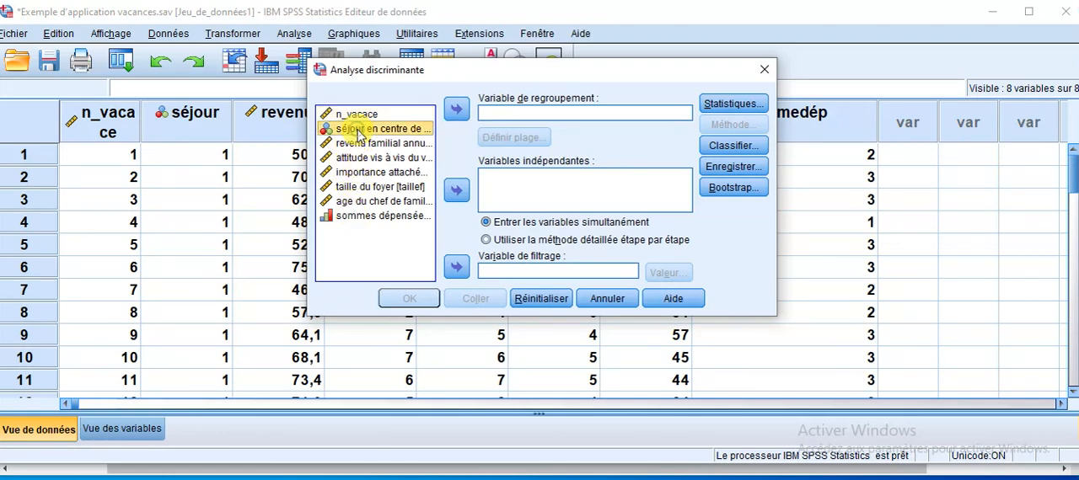
pyautogui.click(456, 111)
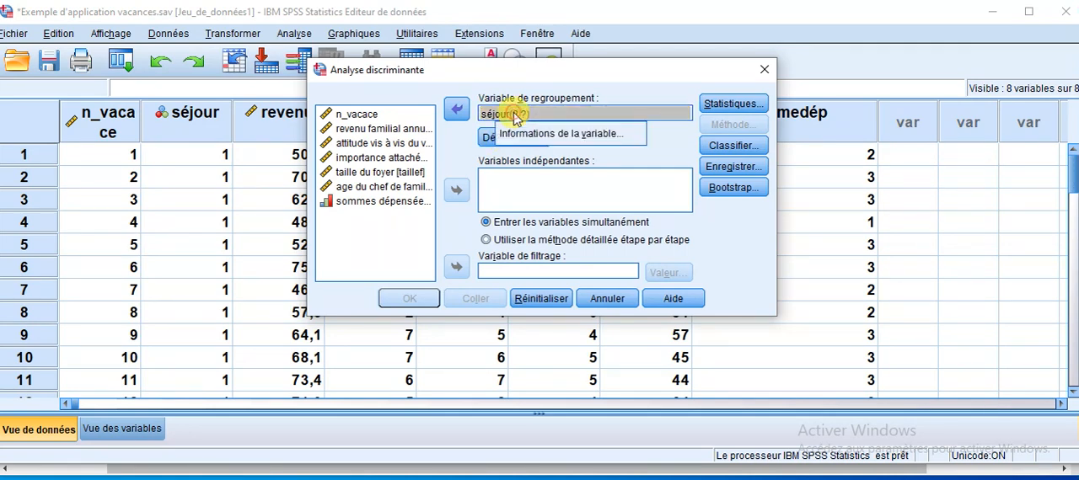
# Inspect the variable information of séjour to see which codes its value labels use.
pyautogui.click(519, 139)
pyautogui.moveTo(944, 143); pyautogui.dragTo(861, 143)
pyautogui.click(1003, 212)
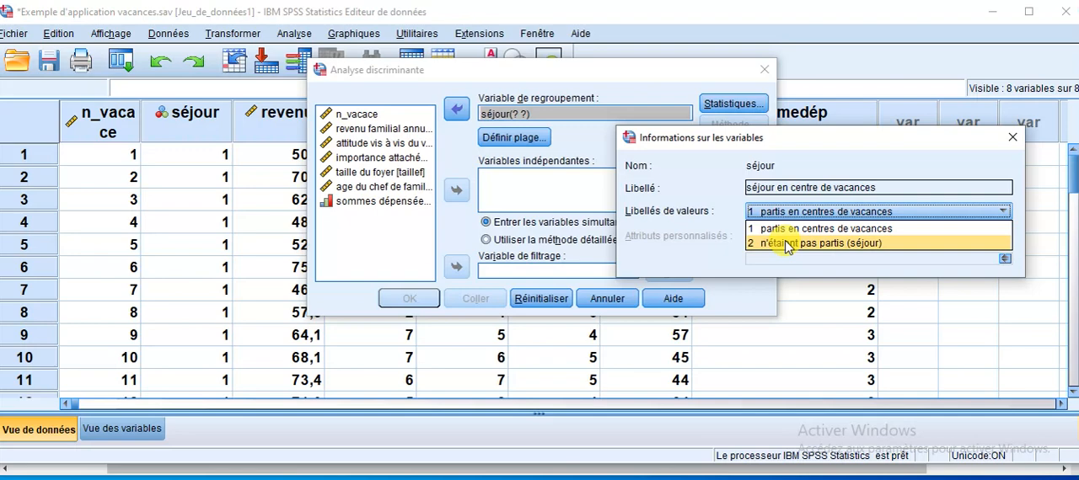
pyautogui.click(793, 290)
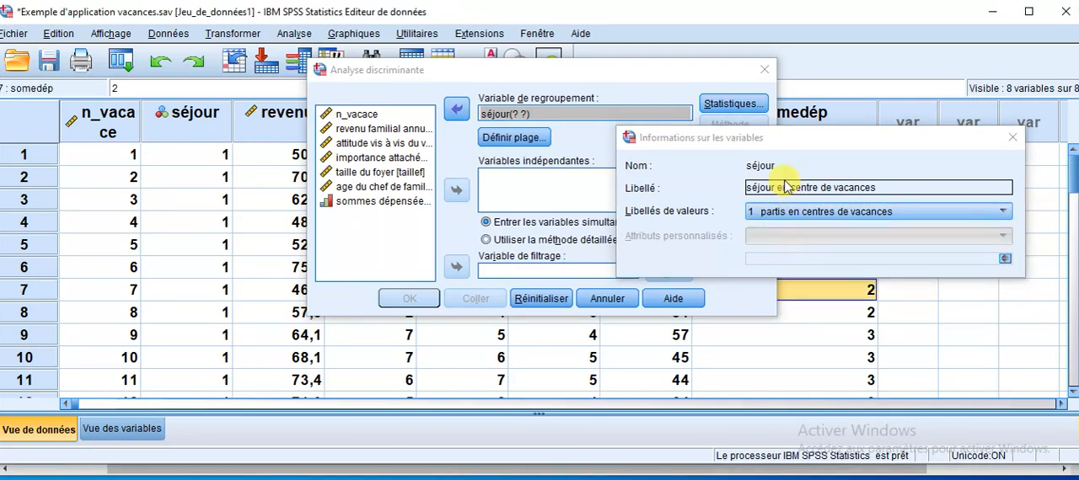
pyautogui.click(1013, 139)
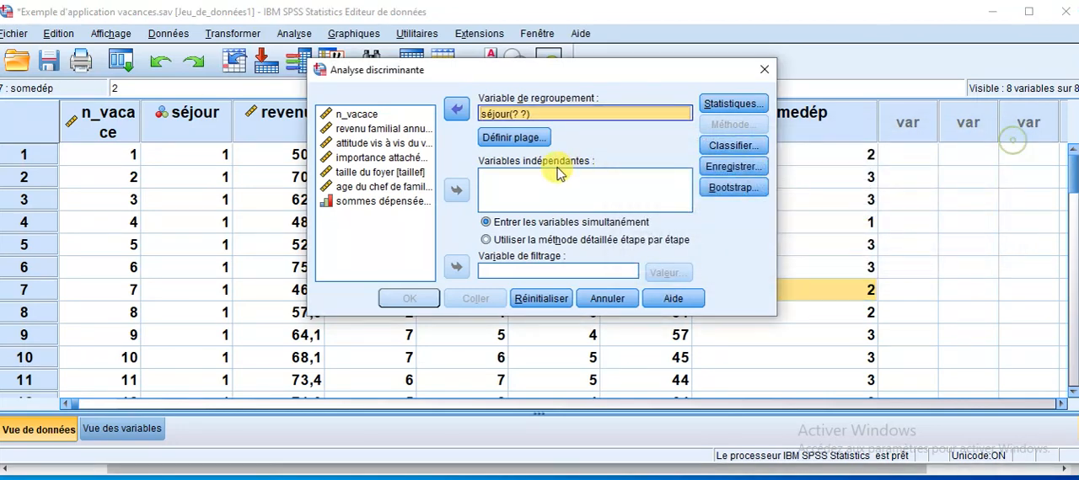
# Define the range of the grouping variable séjour with minimum 1 and maximum 2.
pyautogui.click(514, 137)
pyautogui.click(519, 172)
pyautogui.write('1')
pyautogui.click(519, 201)
pyautogui.write('2')
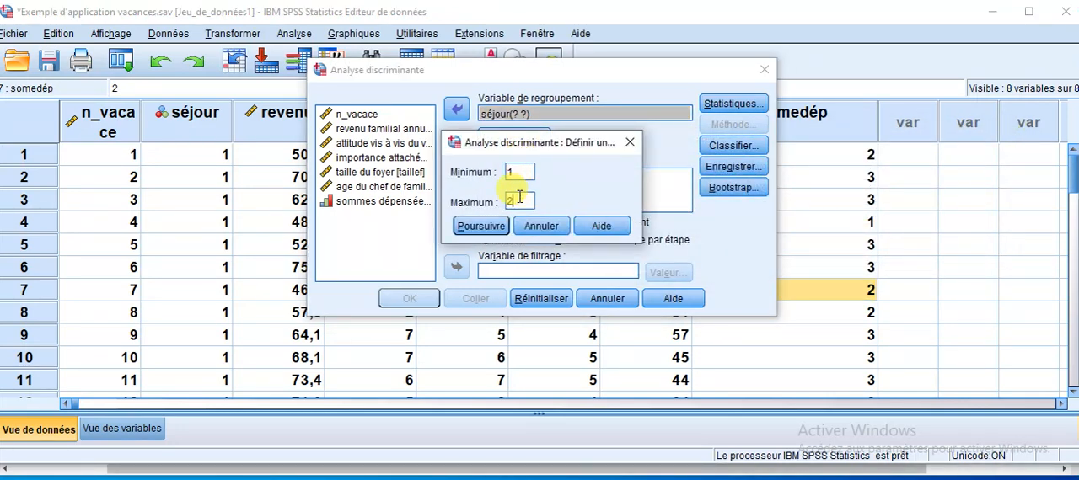
pyautogui.click(484, 228)
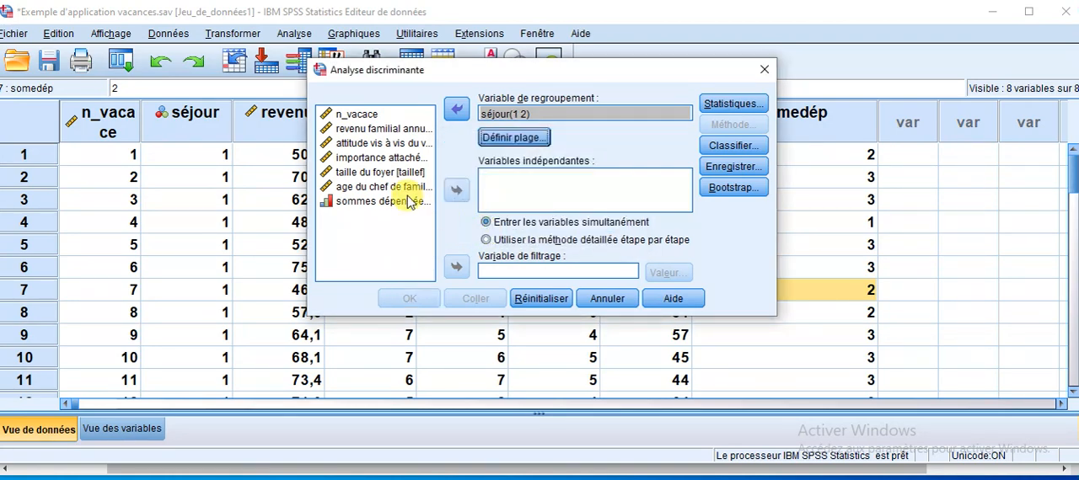
# Add revenu, attitude, importa, taillef and age as the independent variables of the discriminant analysis.
pyautogui.click(364, 132)
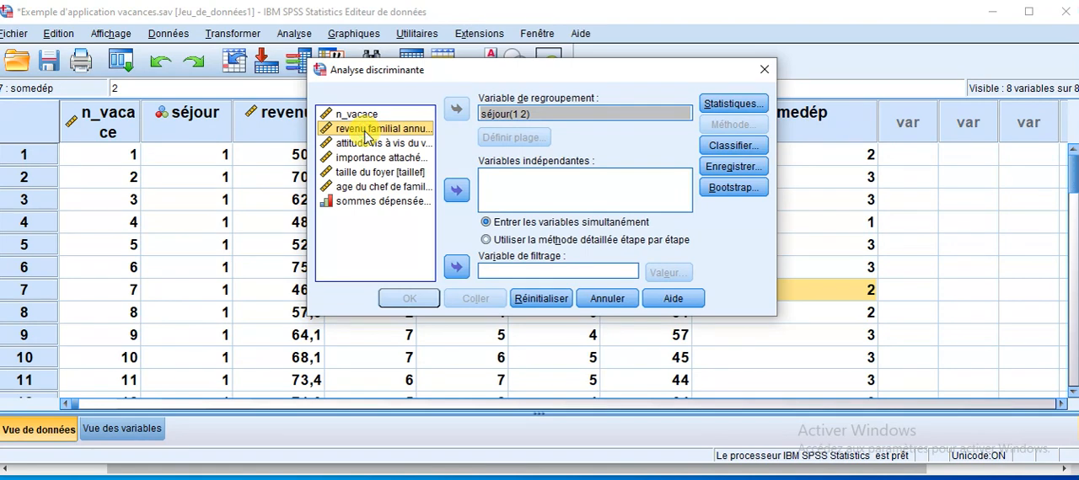
pyautogui.hotkey('shift', 'Down')
pyautogui.hotkey('shift', 'Down')
pyautogui.hotkey('shift', 'Down')
pyautogui.hotkey('shift', 'Down')
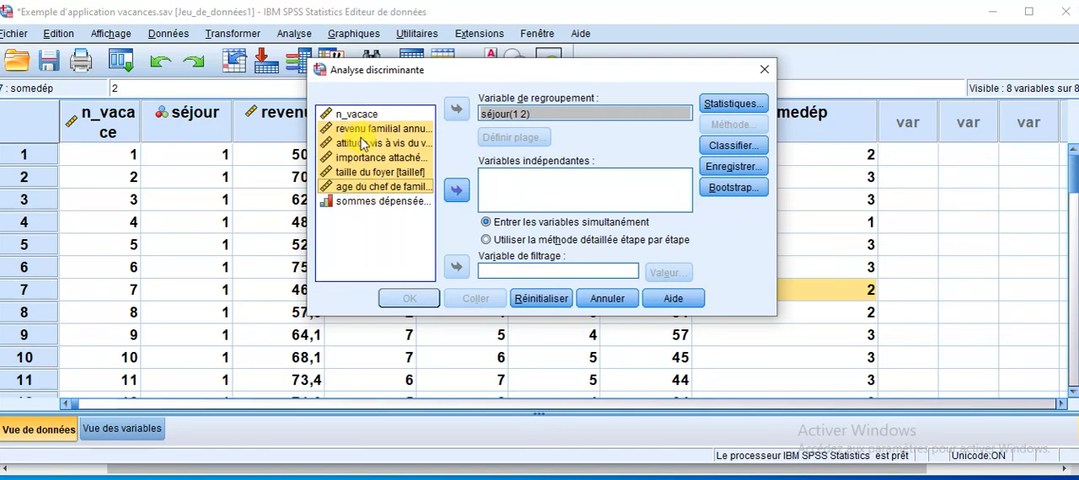
pyautogui.click(456, 191)
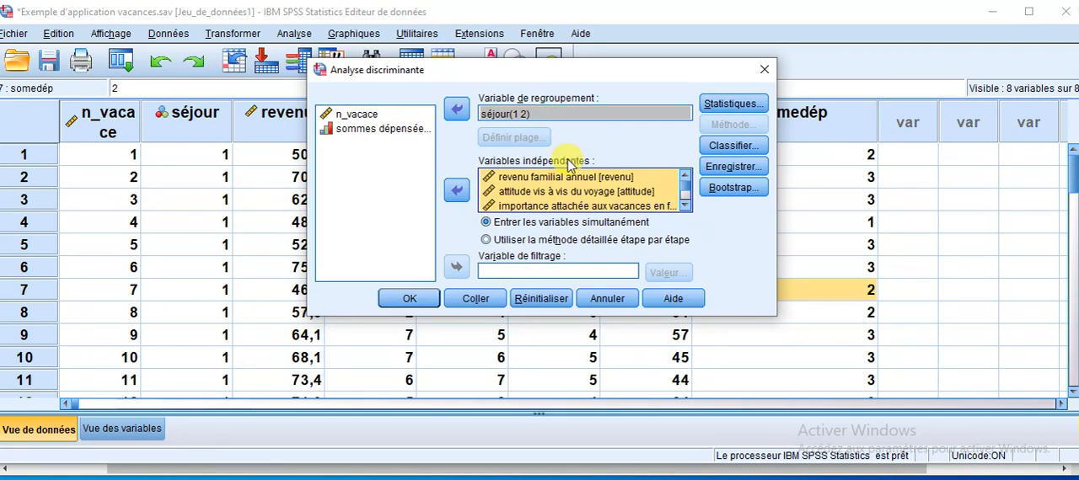
# Request the Moyennes, Test de Box, Fisher coefficients and Corrélations intra-groupe statistics for the discriminant analysis.
pyautogui.click(722, 111)
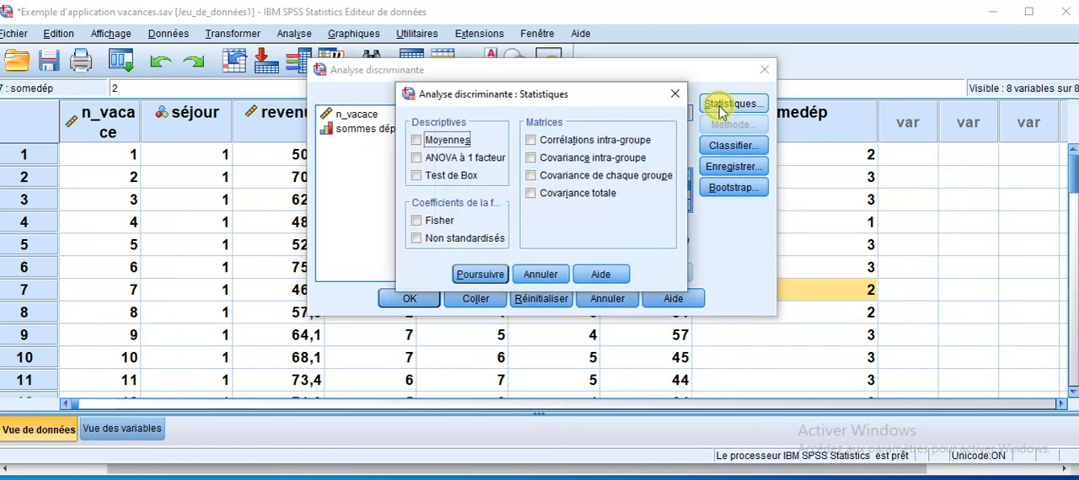
pyautogui.click(459, 142)
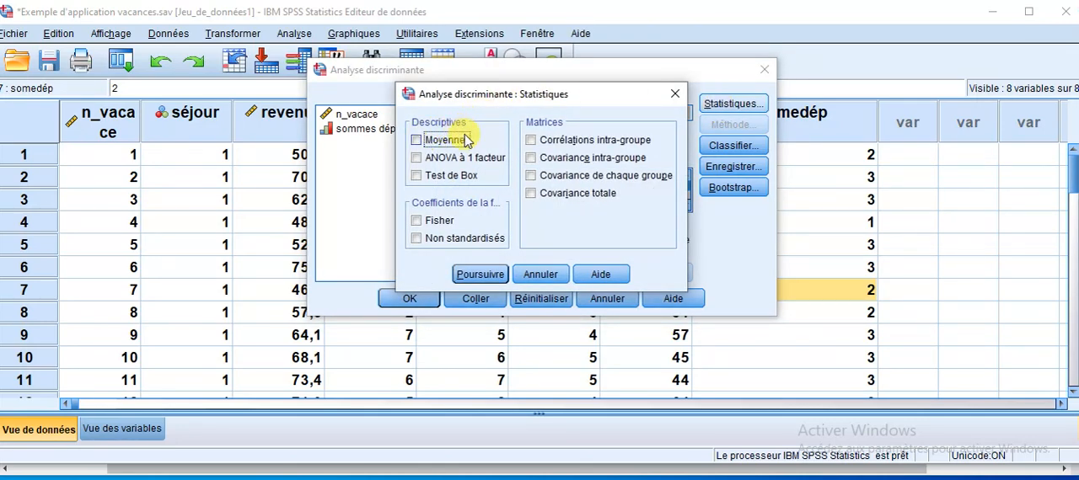
pyautogui.click(446, 180)
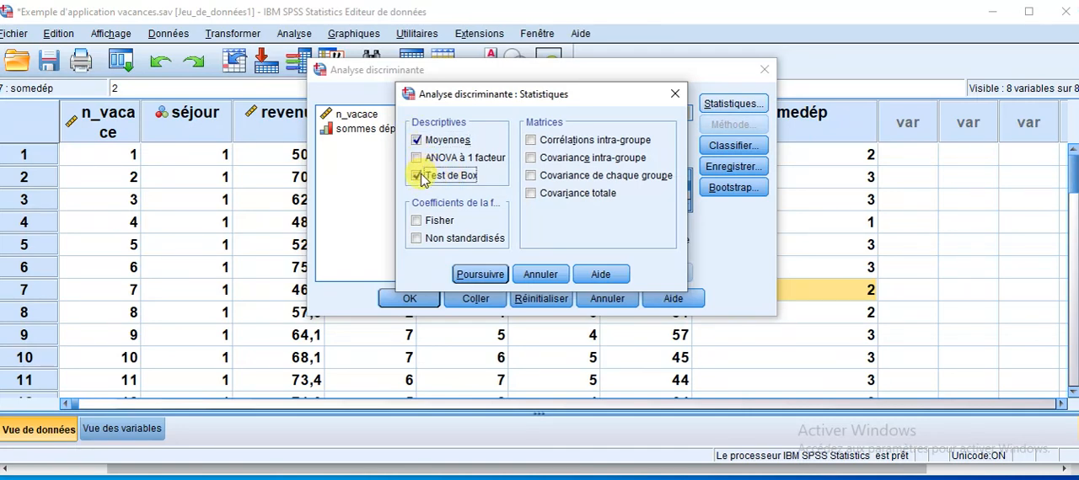
pyautogui.click(439, 221)
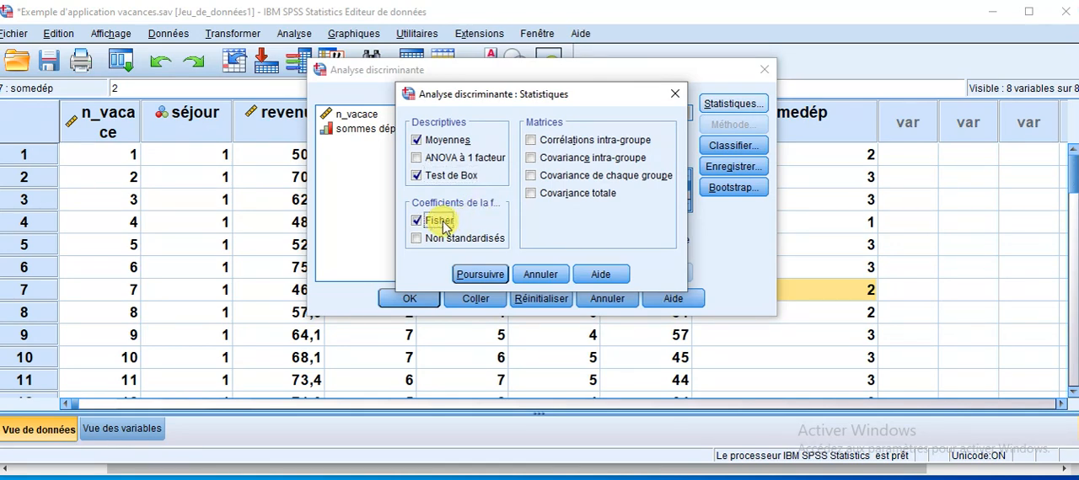
pyautogui.click(570, 142)
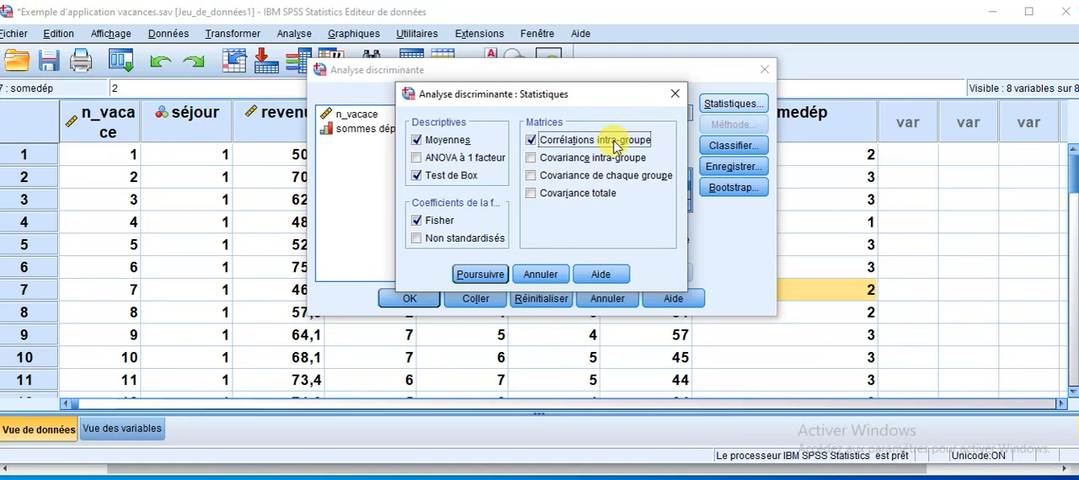
pyautogui.click(480, 276)
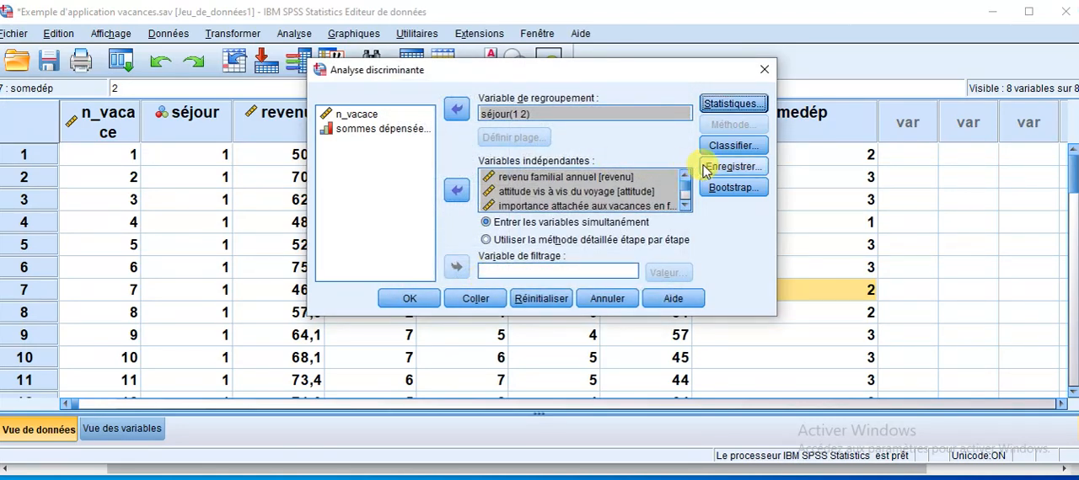
# Include Résultats par observation and Récapitulatif in the classification output of the discriminant analysis.
pyautogui.click(730, 146)
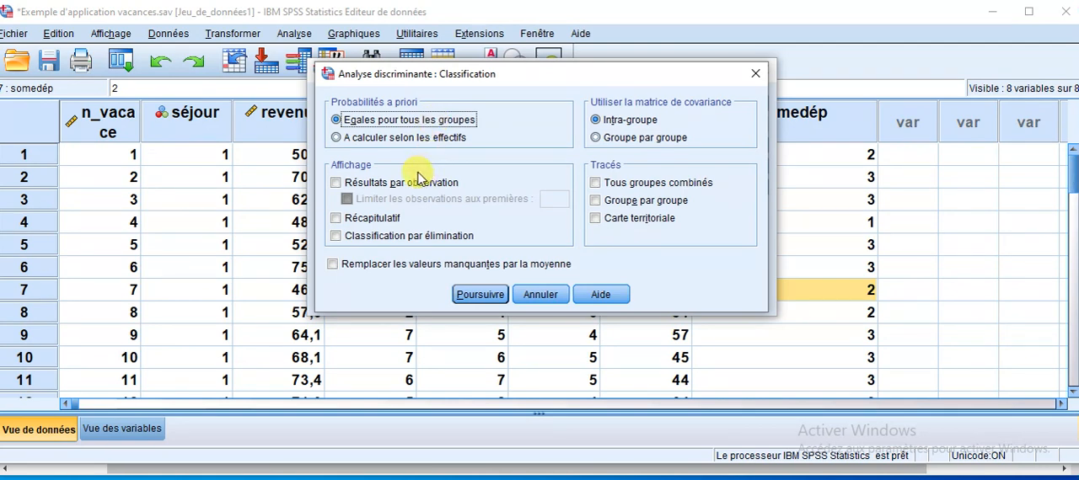
pyautogui.click(358, 189)
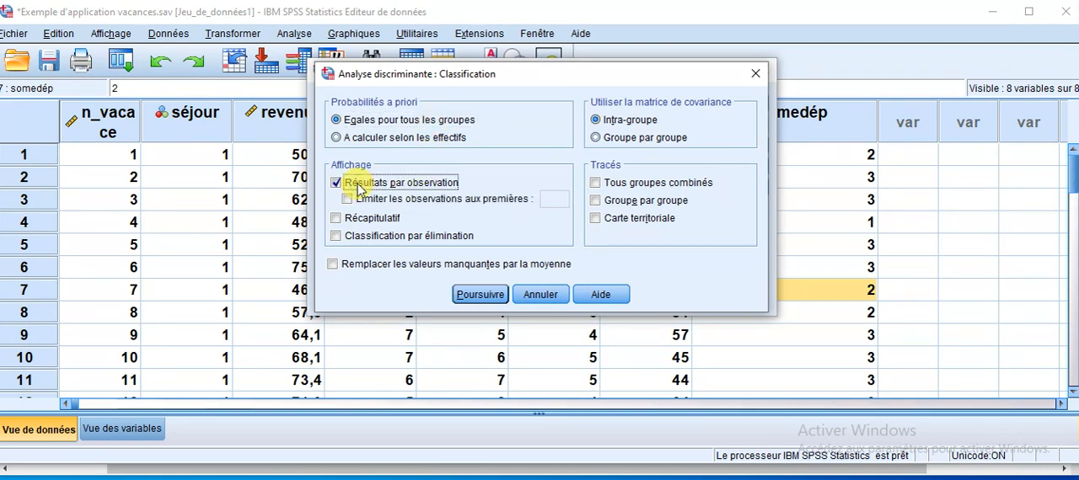
pyautogui.click(360, 221)
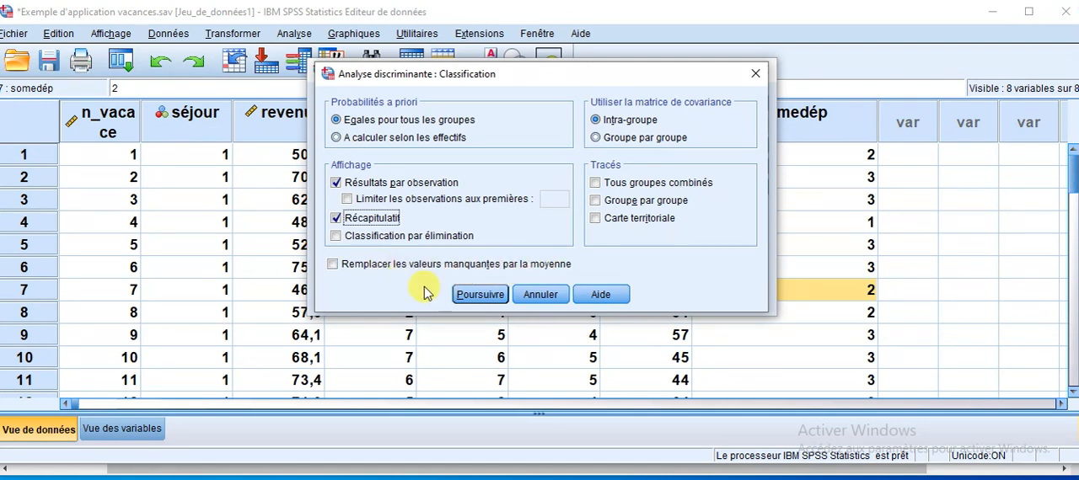
pyautogui.click(476, 295)
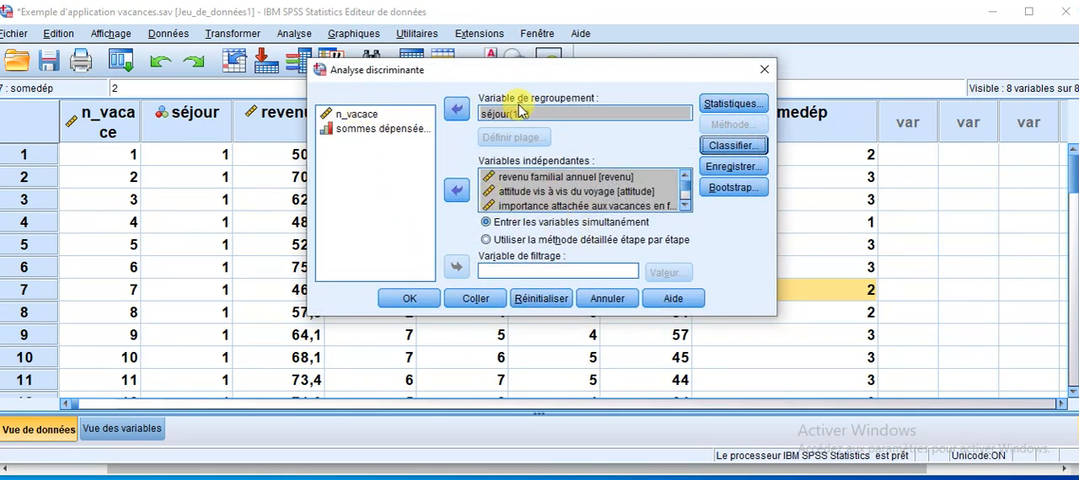
# Review the statistics options selected for the discriminant analysis.
pyautogui.click(713, 103)
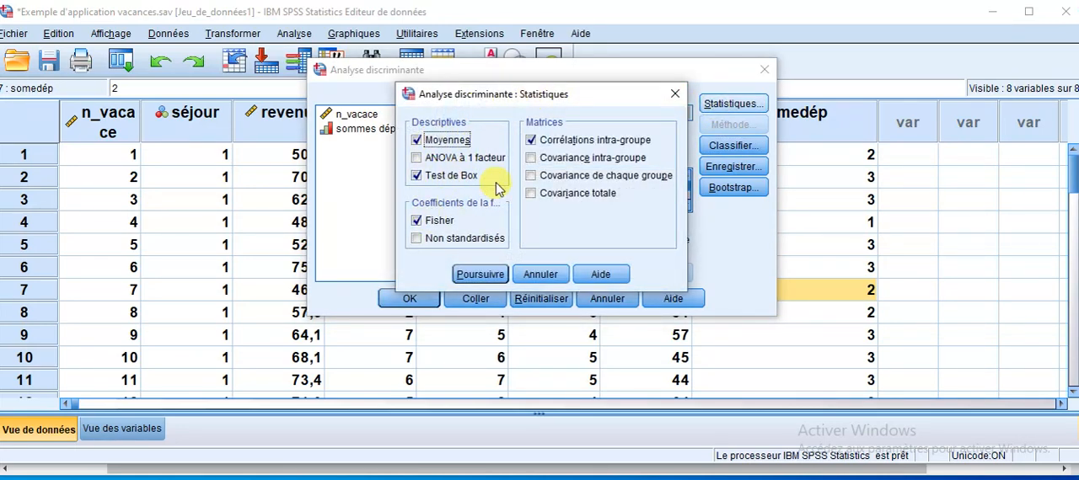
pyautogui.click(466, 276)
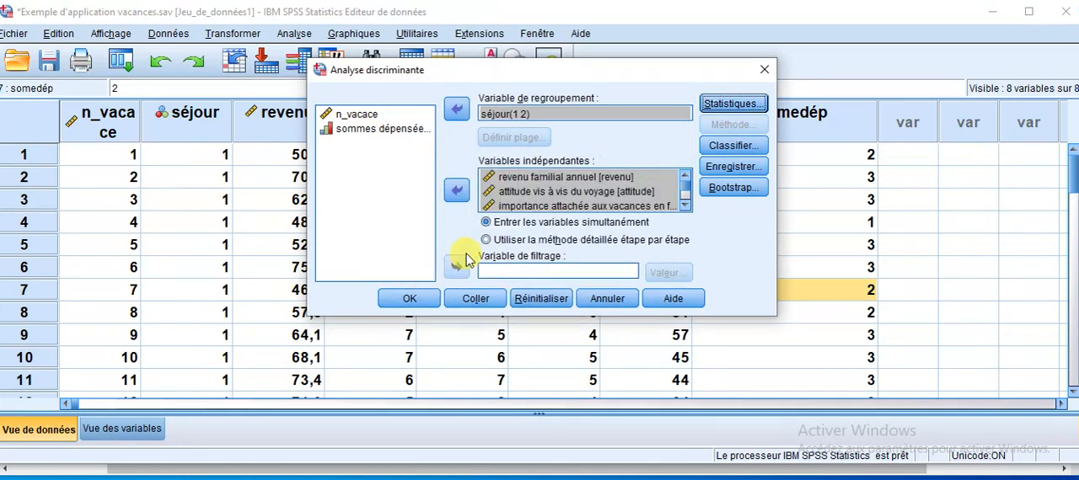
# Keep the prior probabilities at Egales pour tous les groupes and run the discriminant analysis.
pyautogui.click(731, 148)
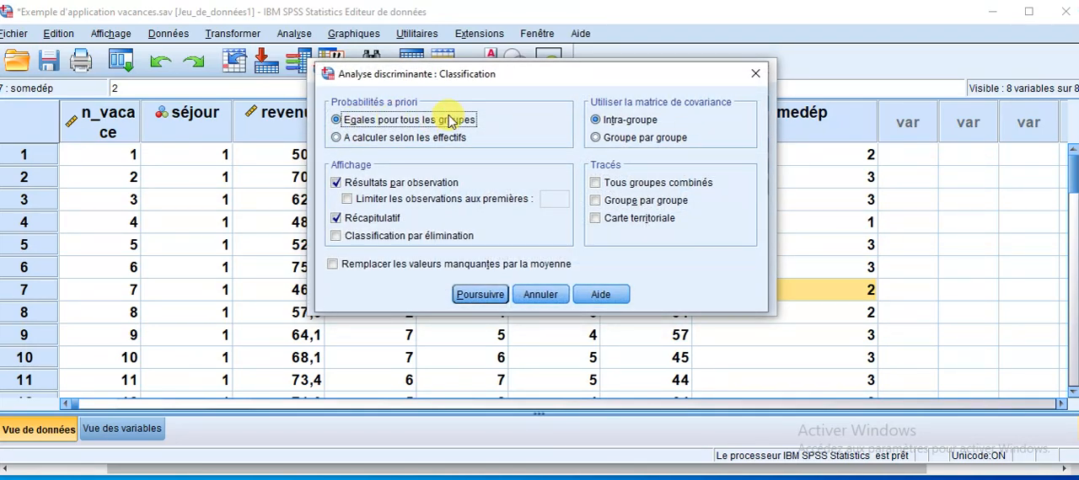
pyautogui.click(340, 138)
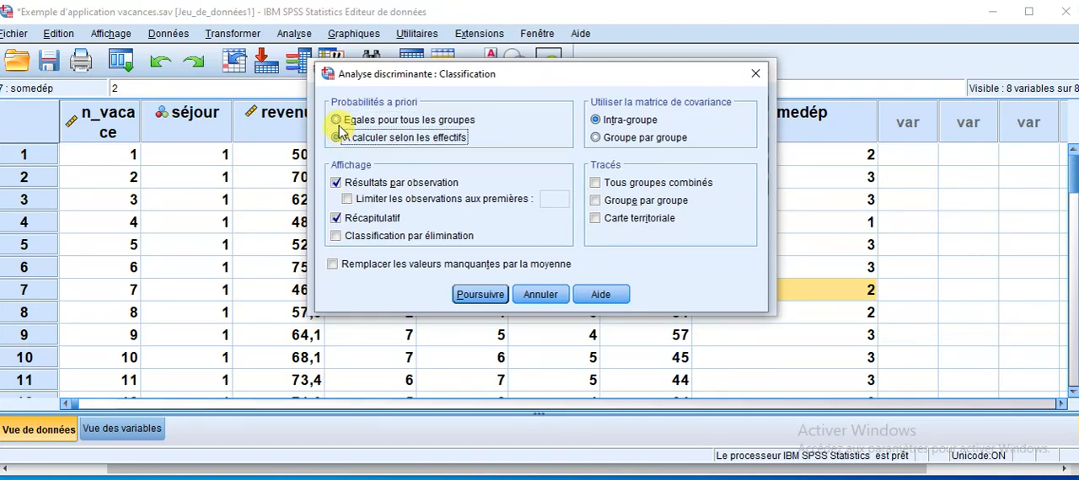
pyautogui.click(338, 120)
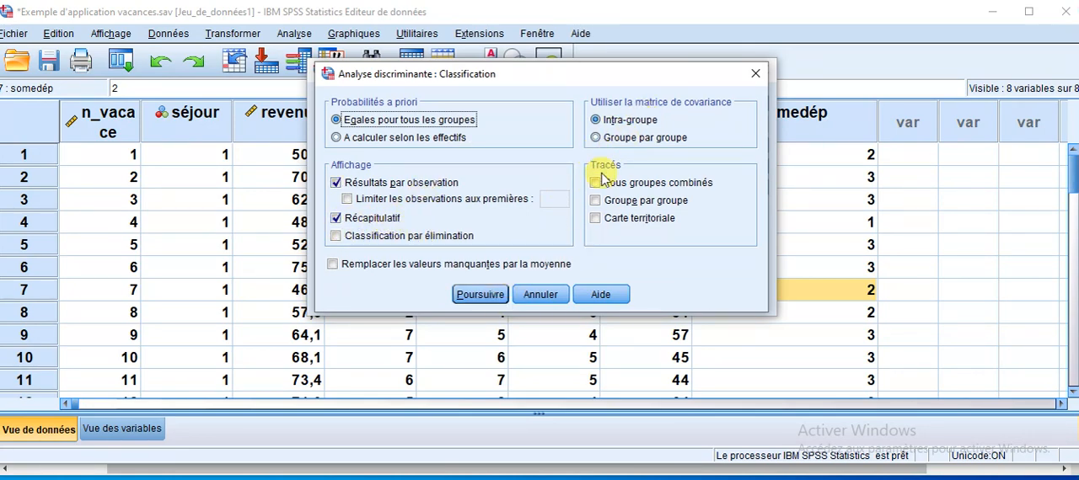
pyautogui.click(480, 295)
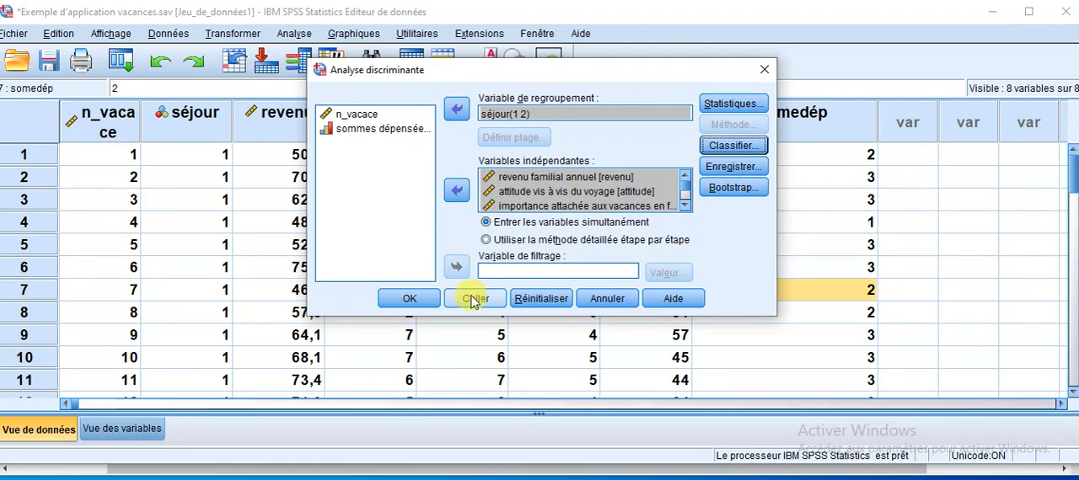
pyautogui.click(409, 301)
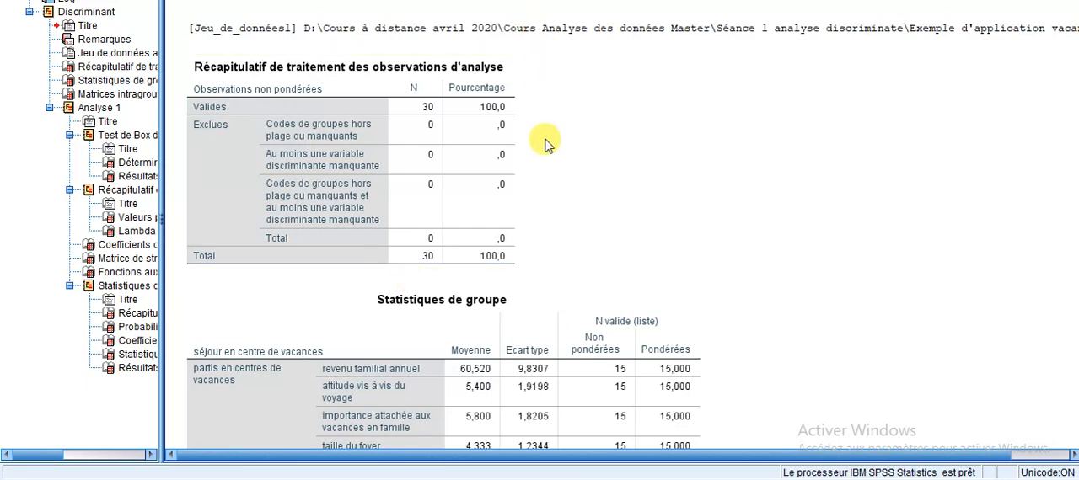
# Examine the Récapitulatif de traitement des observations d'analyse table for valid and excluded observations.
pyautogui.click(413, 163)
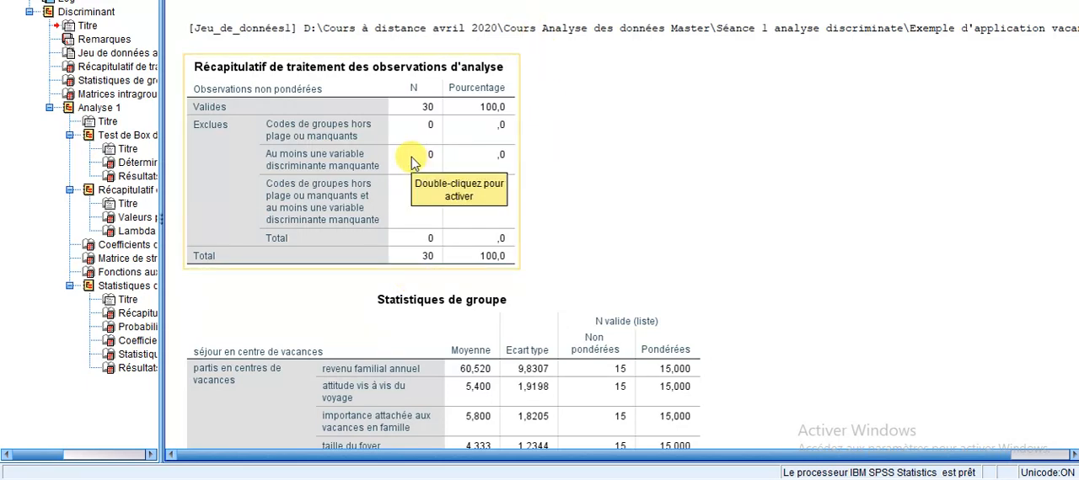
pyautogui.click(749, 73)
pyautogui.click(462, 99)
pyautogui.click(588, 196)
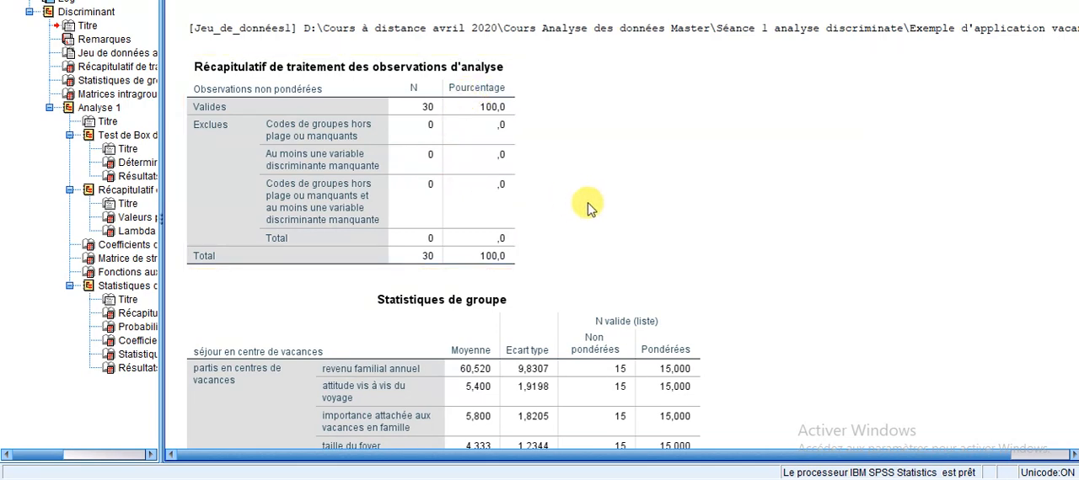
pyautogui.click(506, 134)
pyautogui.click(609, 195)
# Examine the means and standard deviations per group in the Statistiques de groupe table, dismissing the IBM feedback request.
pyautogui.scroll(-3, 609, 195)
pyautogui.click(423, 186)
pyautogui.scroll(-2, 511, 174)
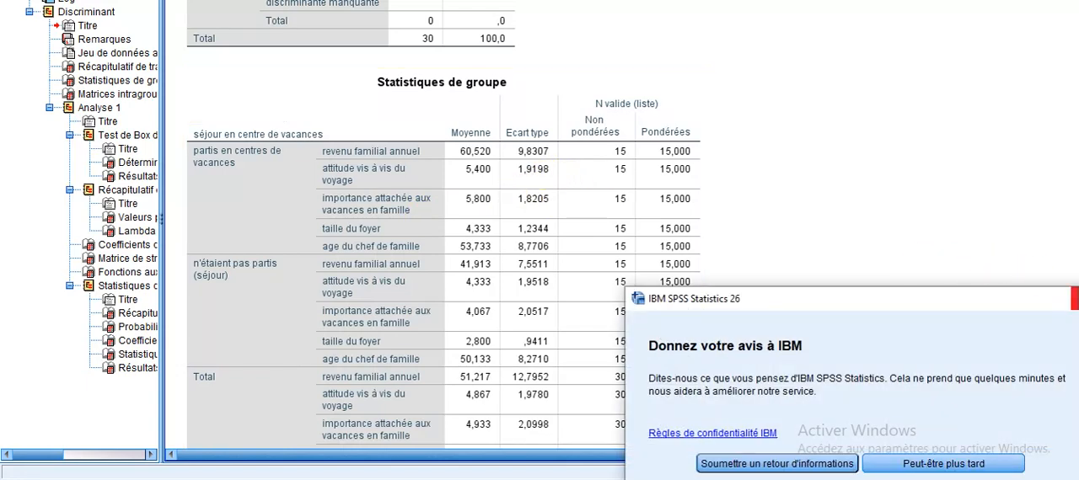
pyautogui.click(1074, 298)
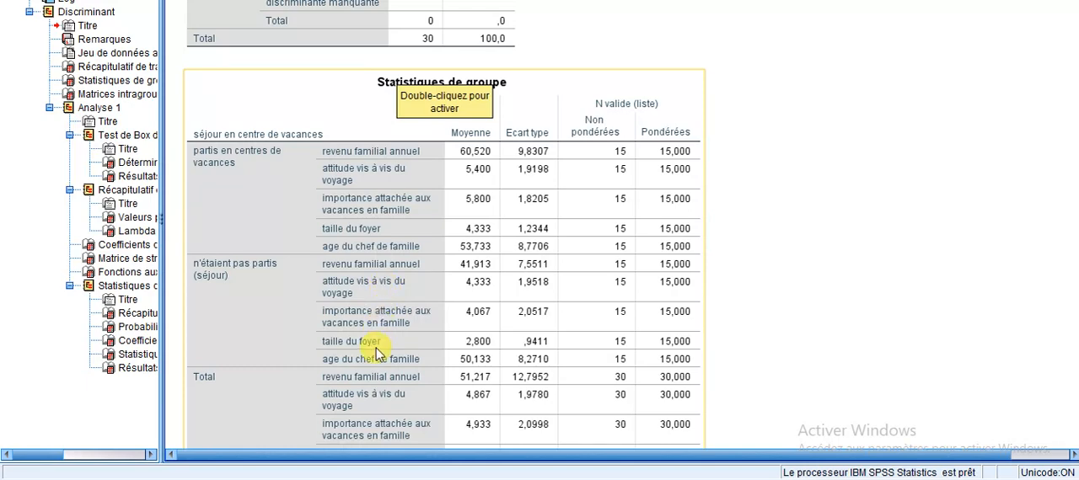
pyautogui.scroll(-2, 376, 354)
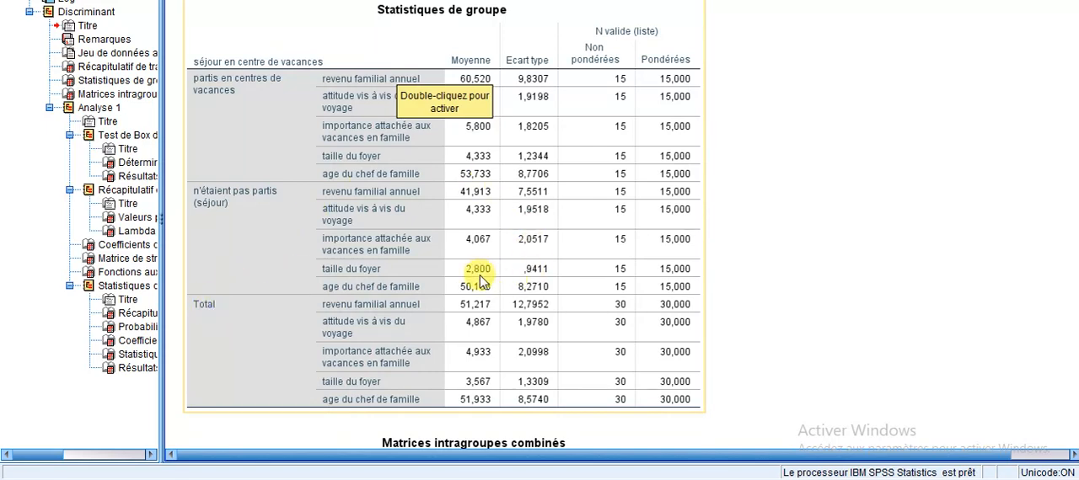
pyautogui.scroll(-4, 478, 280)
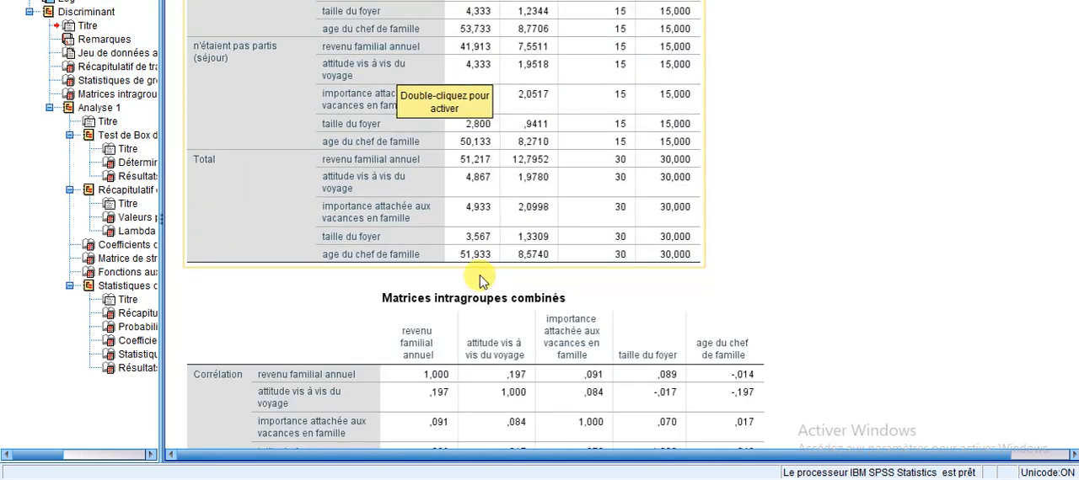
# Examine the pooled within-group correlations and the Test de Box of equality of covariance matrices.
pyautogui.scroll(-2, 482, 281)
pyautogui.click(480, 281)
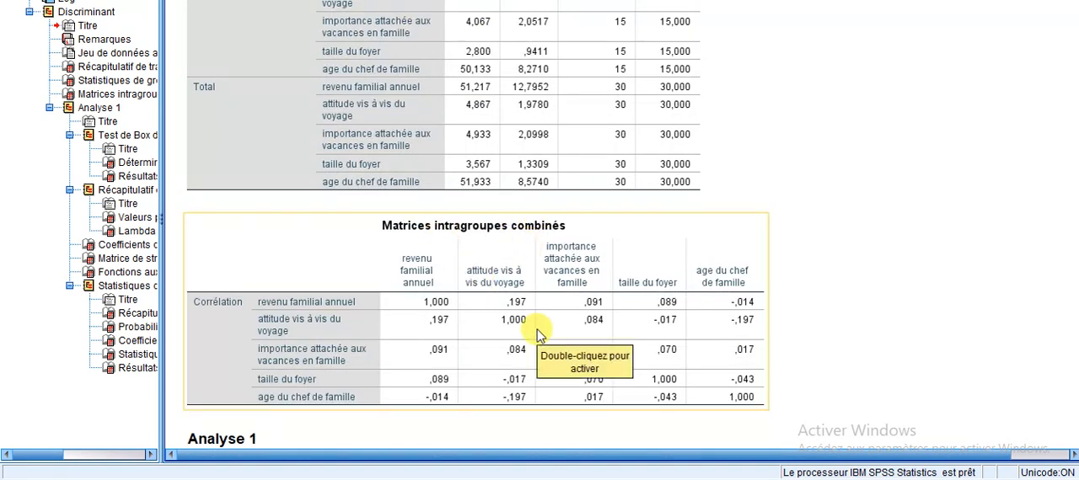
pyautogui.scroll(-2, 539, 335)
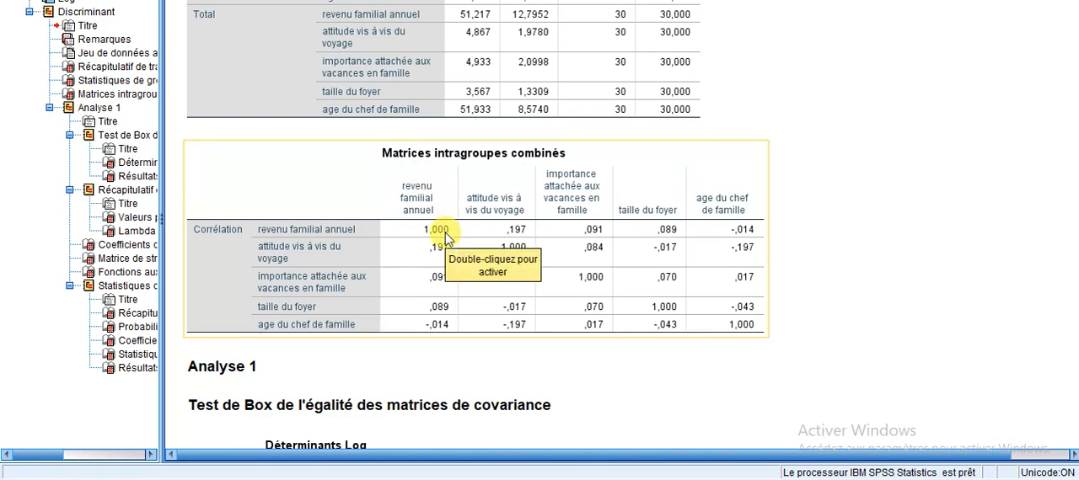
pyautogui.scroll(-5, 445, 239)
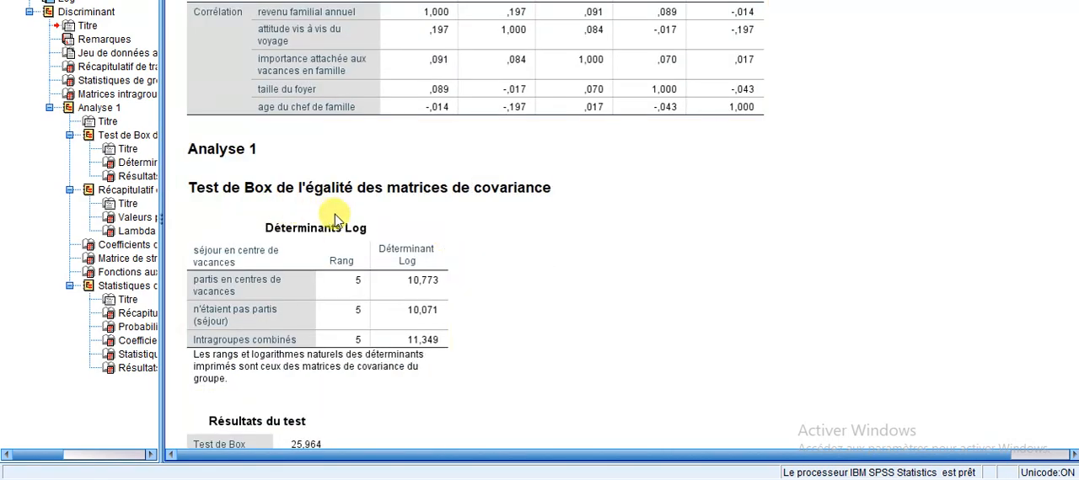
pyautogui.scroll(-2, 445, 292)
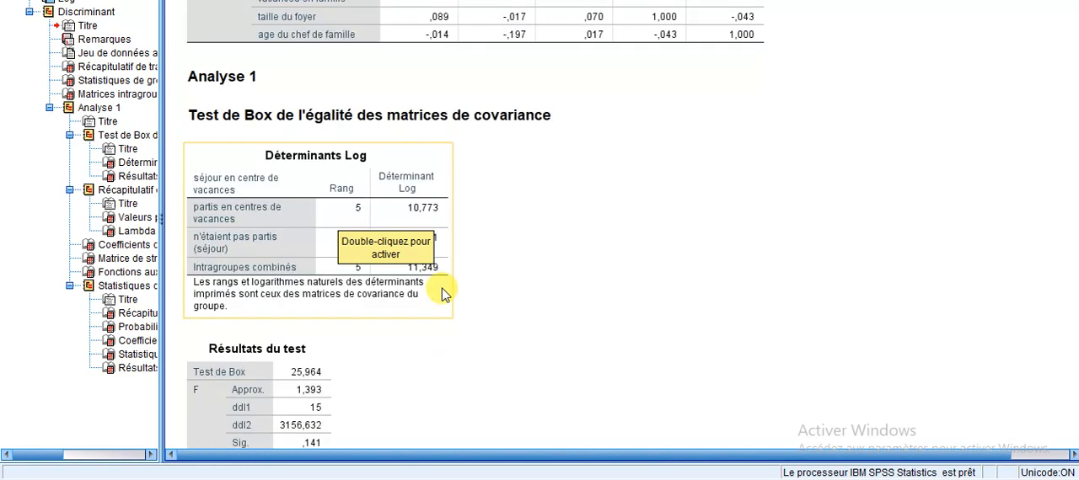
pyautogui.scroll(-4, 444, 292)
# Examine the Valeurs propres, Lambda de Wilks, standardised canonical coefficients and Matrice de structure tables.
pyautogui.scroll(-6, 444, 292)
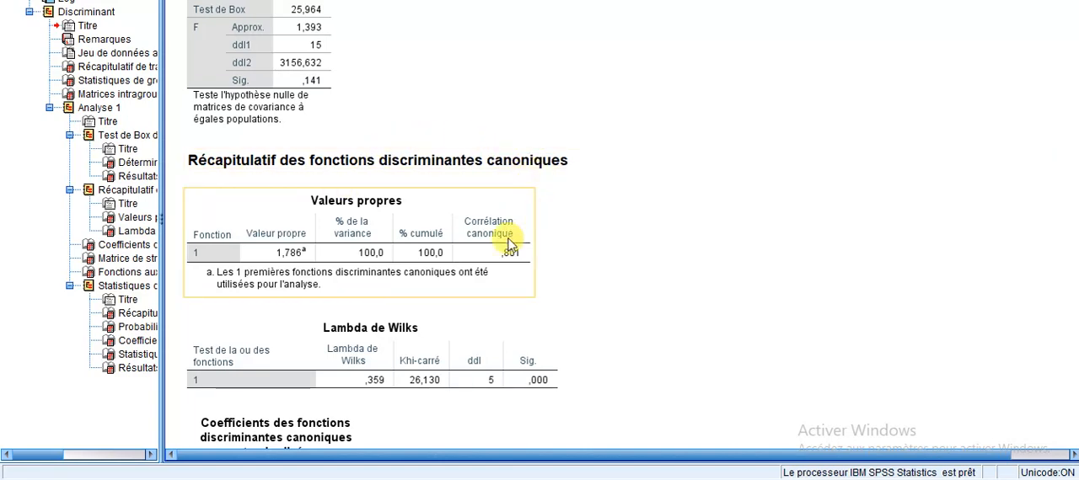
pyautogui.scroll(-2, 430, 239)
pyautogui.scroll(-2, 430, 240)
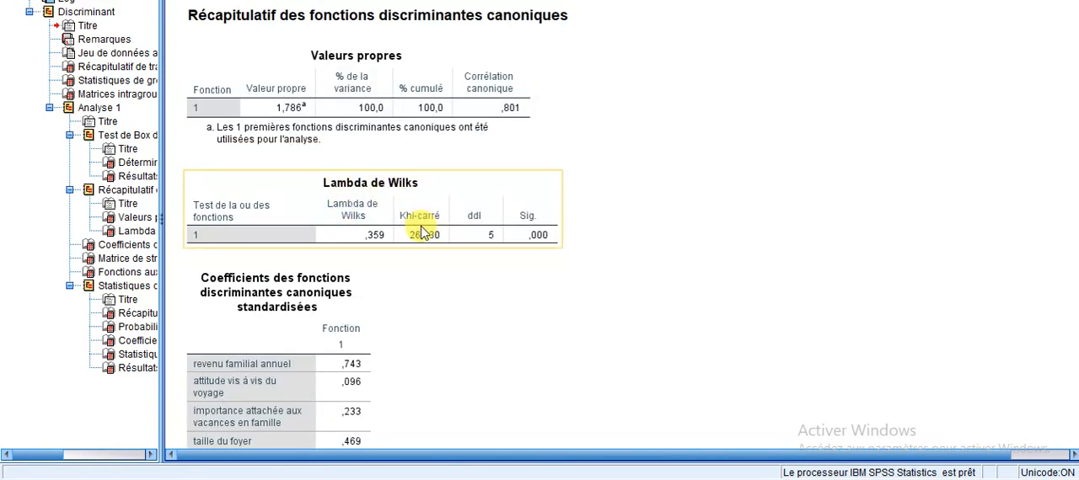
pyautogui.scroll(-4, 423, 233)
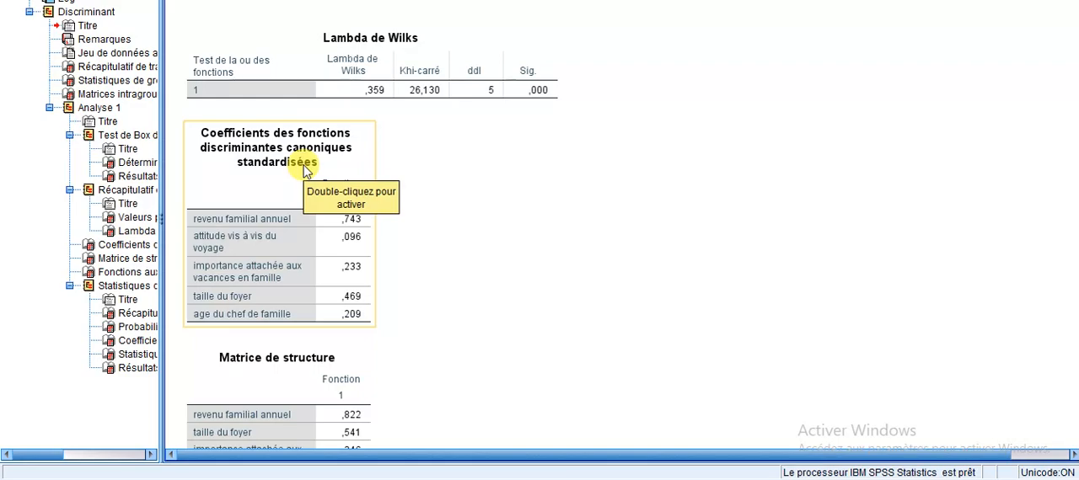
pyautogui.scroll(-6, 305, 171)
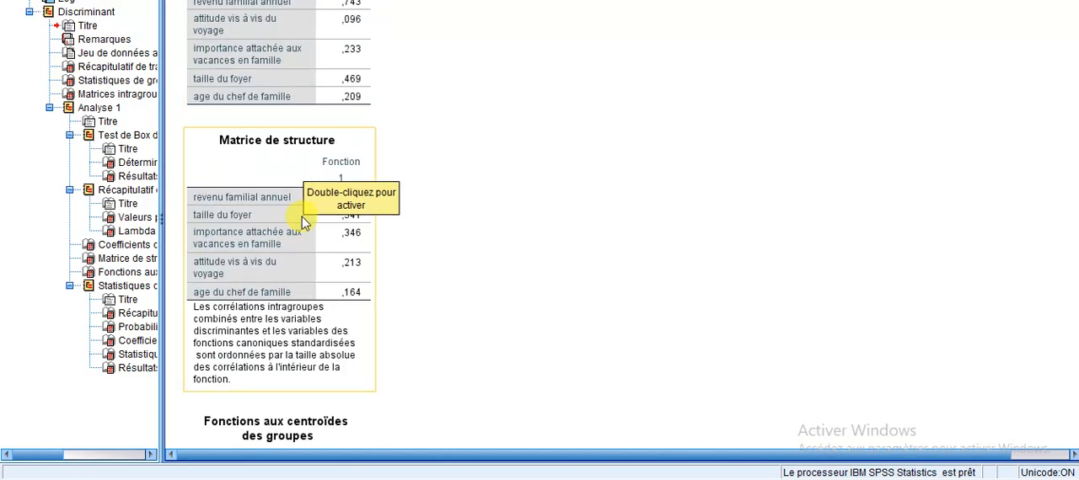
# Examine the group centroids, the classification summary, the prior probabilities and Fisher's classification function coefficients.
pyautogui.scroll(-6, 305, 221)
pyautogui.scroll(-4, 388, 295)
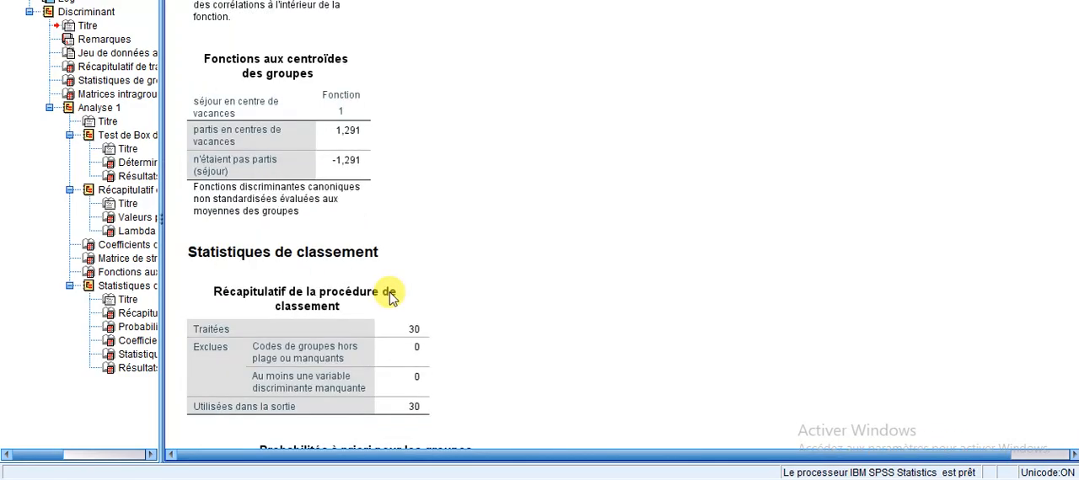
pyautogui.scroll(-4, 390, 297)
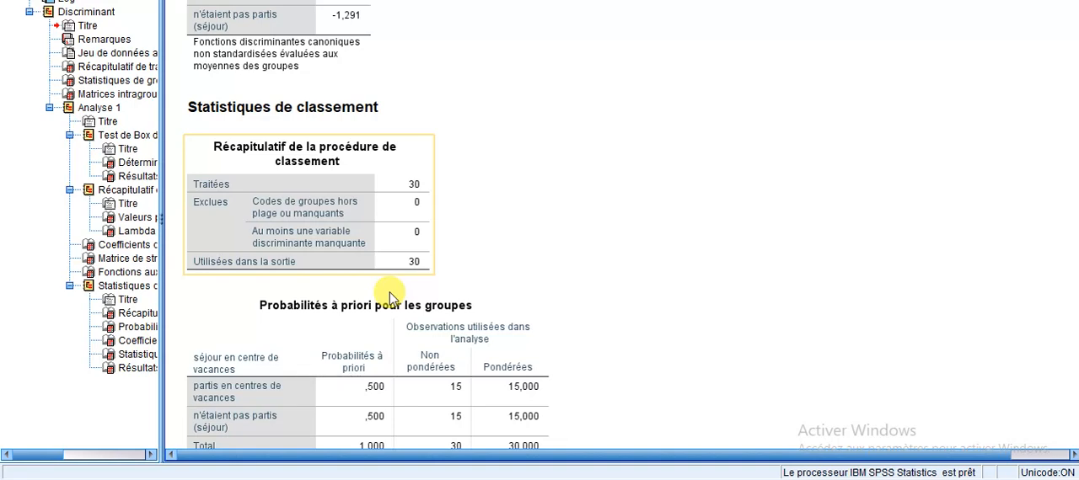
pyautogui.scroll(-4, 390, 297)
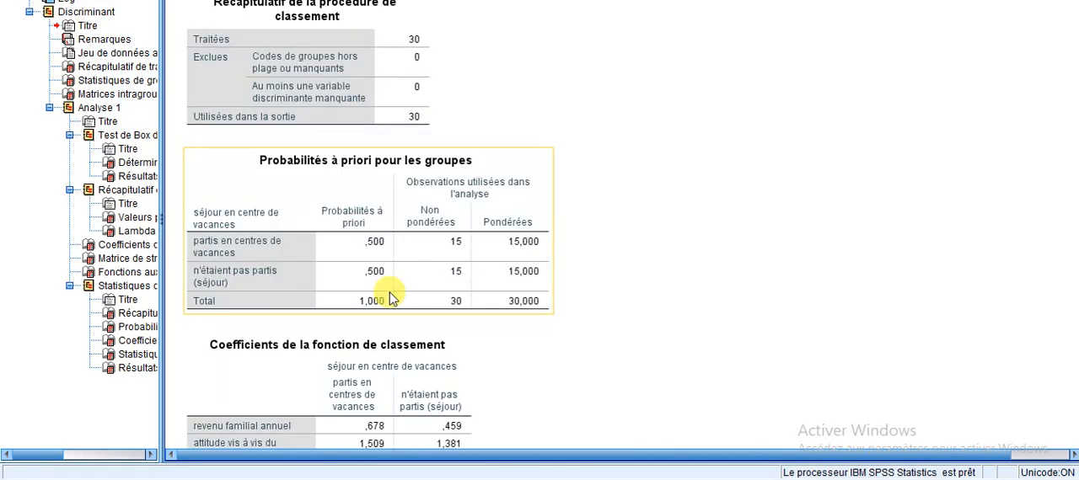
pyautogui.scroll(-6, 391, 296)
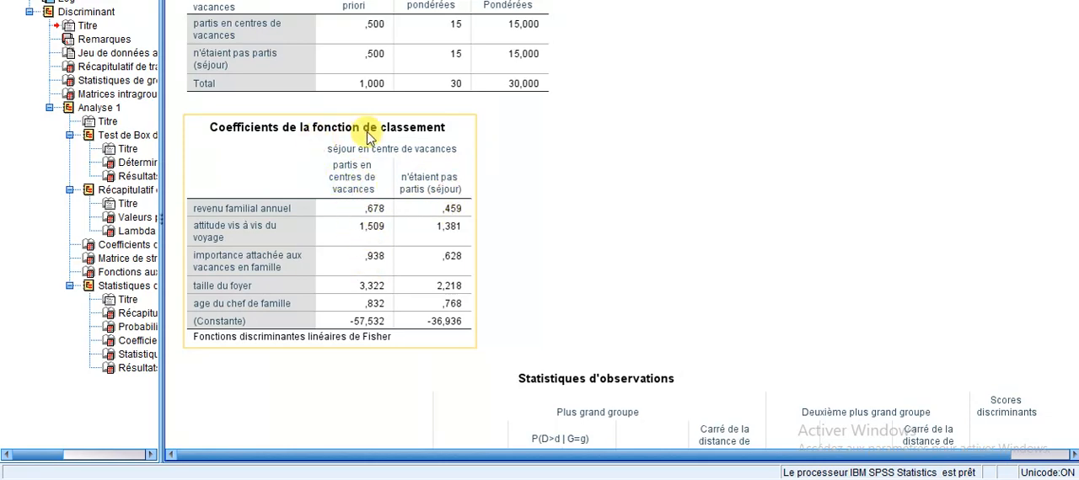
# Examine the predicted group of each case in Statistiques d'observations and the Résultats du classement table.
pyautogui.scroll(-3, 390, 245)
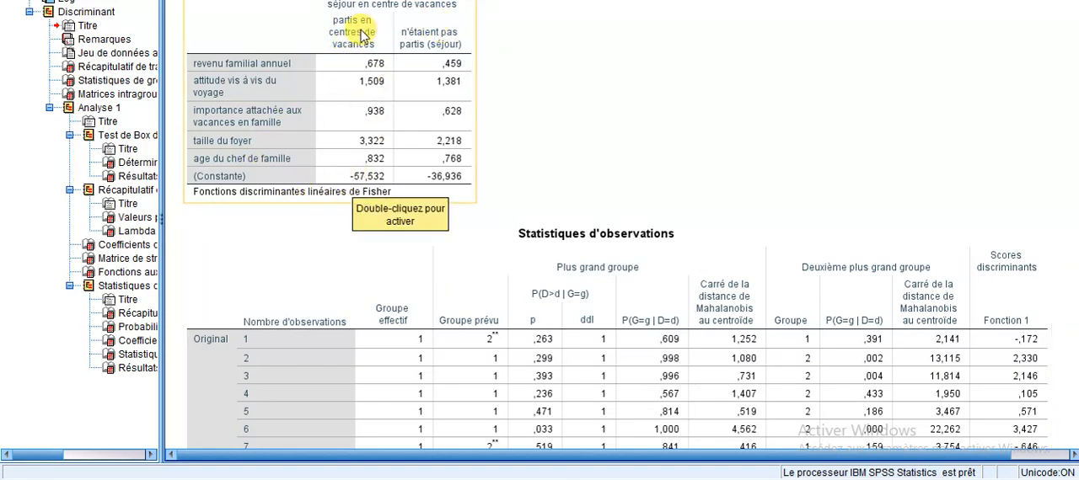
pyautogui.scroll(-5, 472, 190)
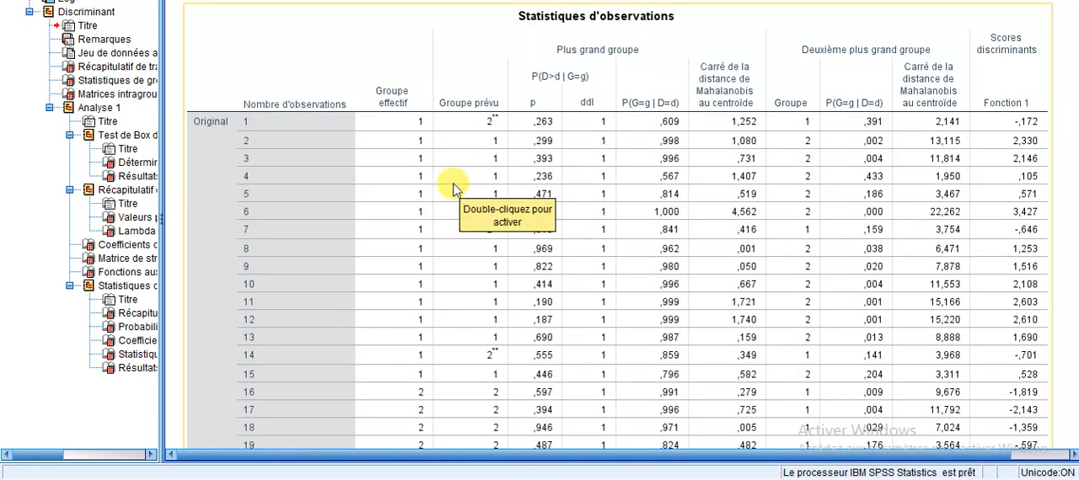
pyautogui.scroll(-5, 453, 189)
pyautogui.scroll(-5, 452, 189)
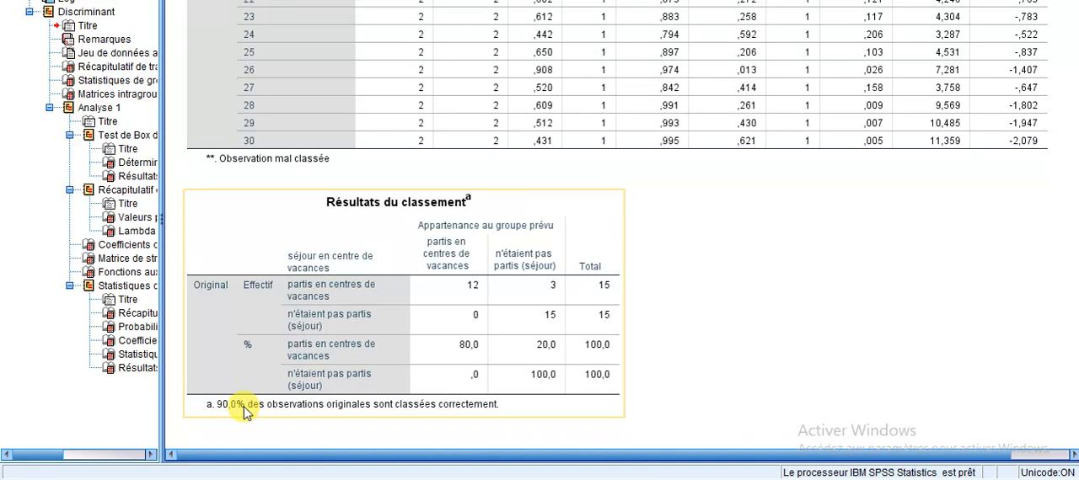
# Return to the Test de Box results and recheck the Valeurs propres and Lambda de Wilks tables.
pyautogui.scroll(15, 244, 412)
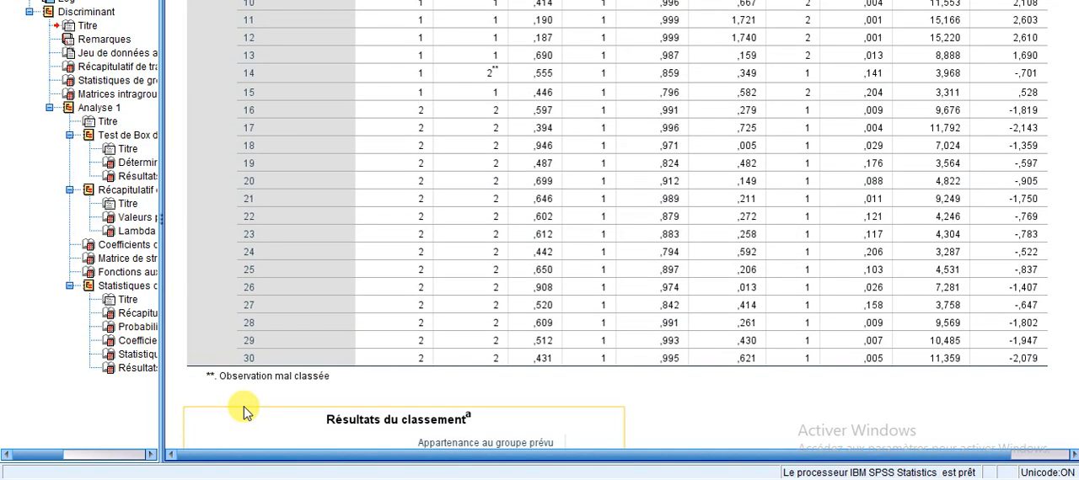
pyautogui.scroll(15, 244, 412)
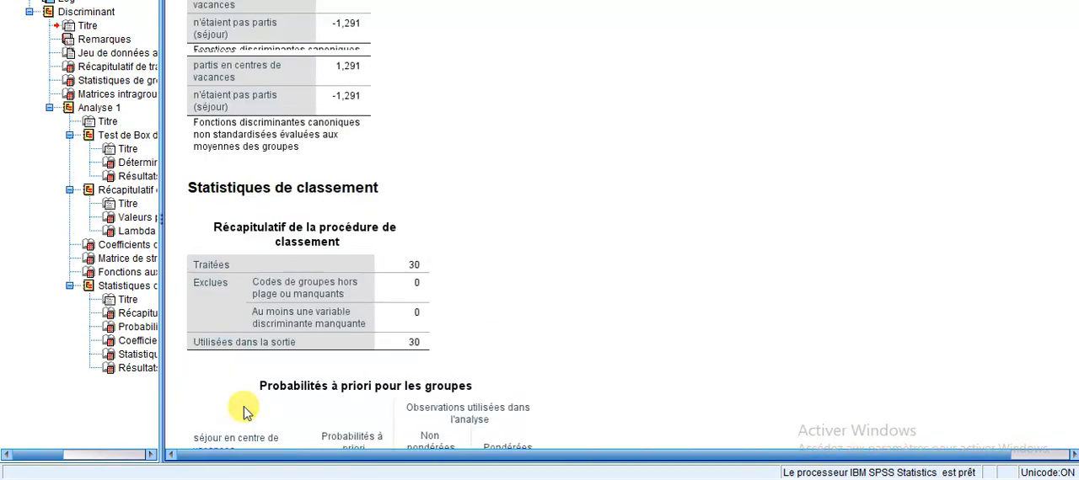
pyautogui.scroll(8, 244, 412)
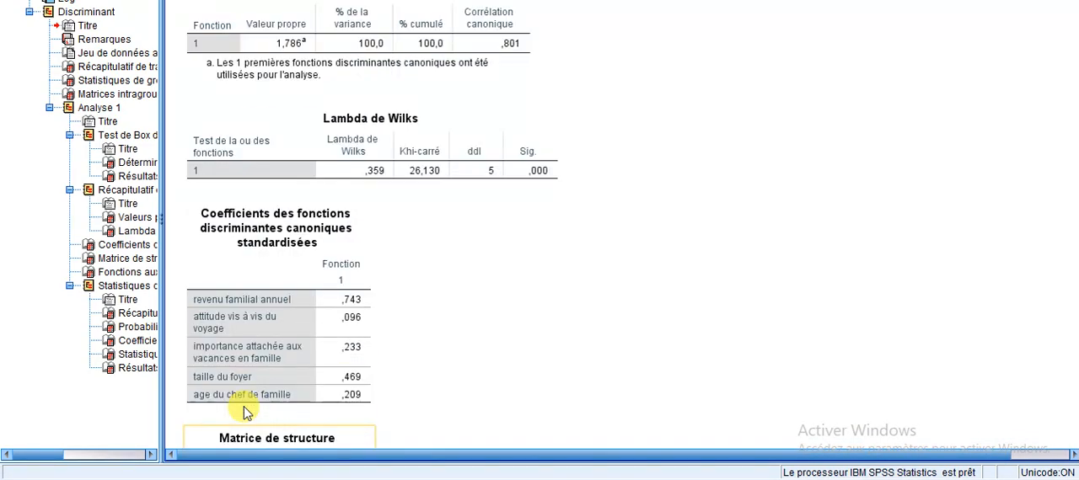
pyautogui.scroll(10, 244, 412)
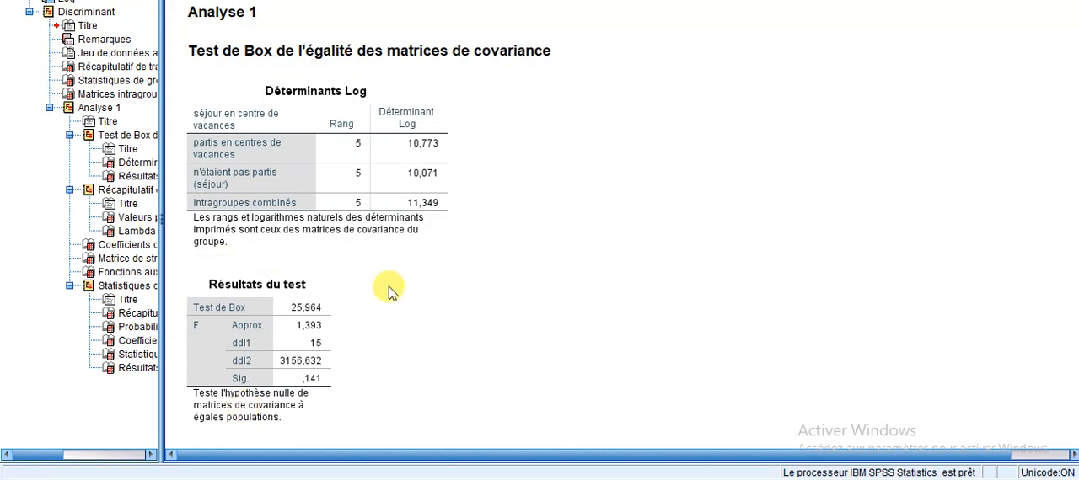
pyautogui.scroll(-5, 458, 289)
pyautogui.scroll(-6, 391, 292)
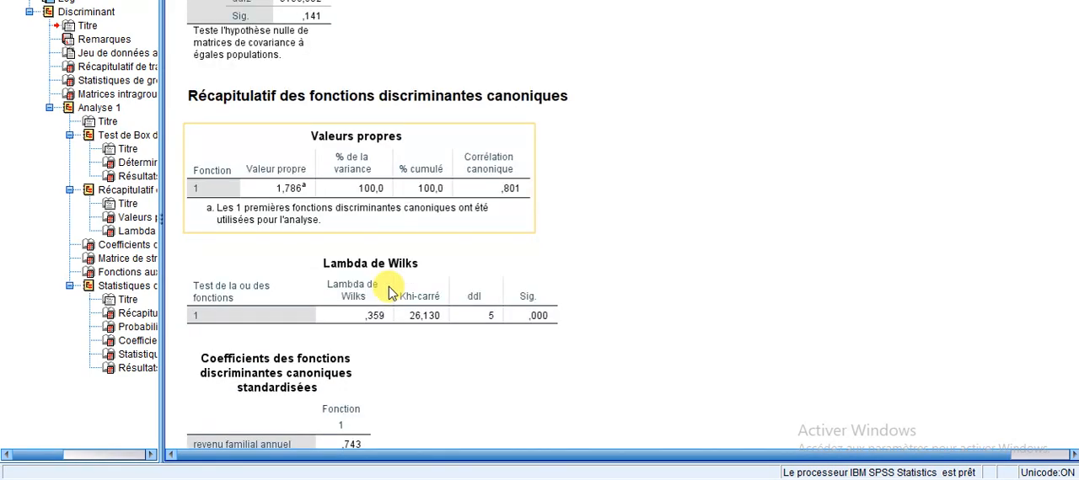